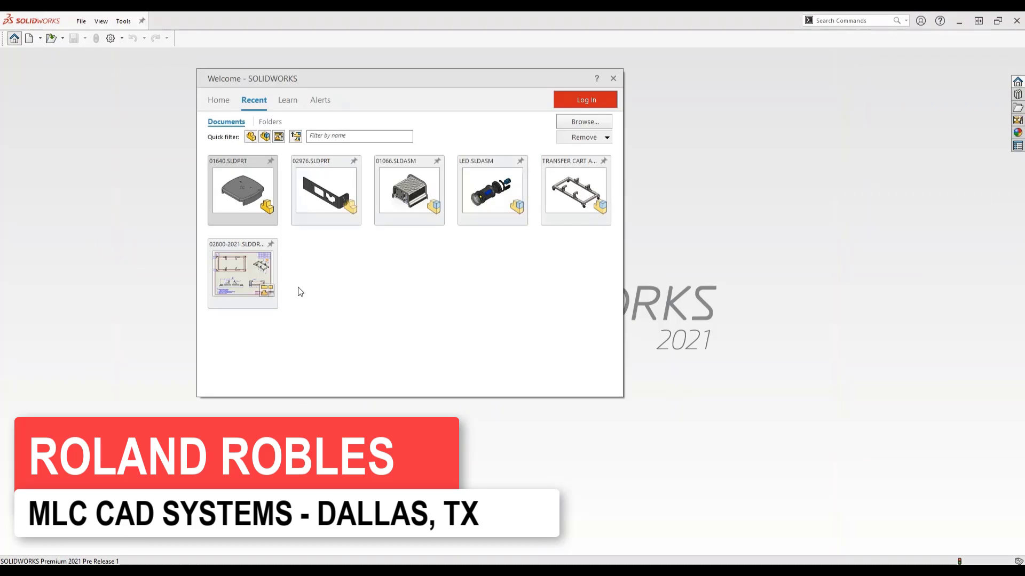
Open 02800-2021.SLDDRW from the Welcome window's Recent list in Detailing mode.
click(272, 304)
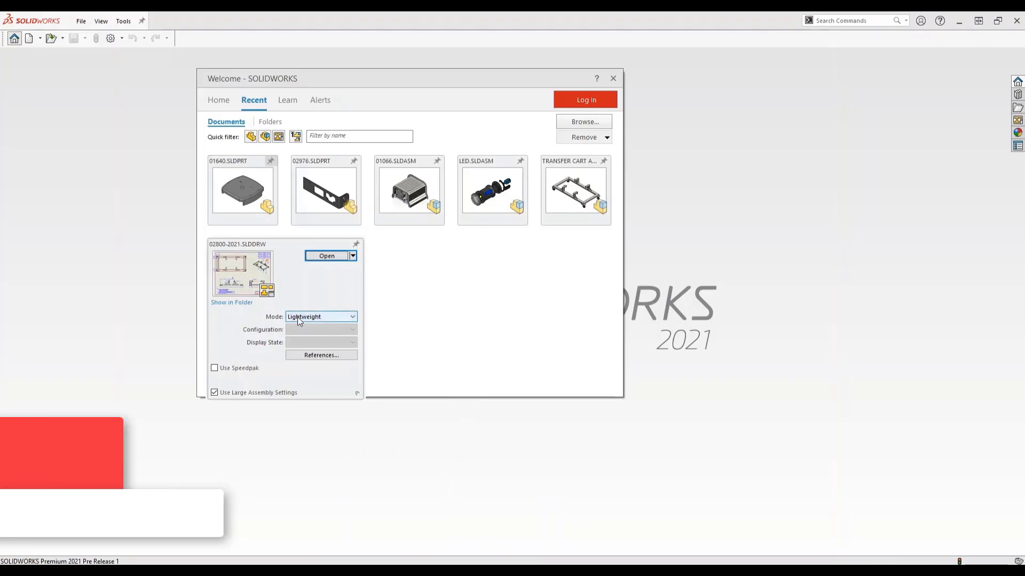
click(334, 316)
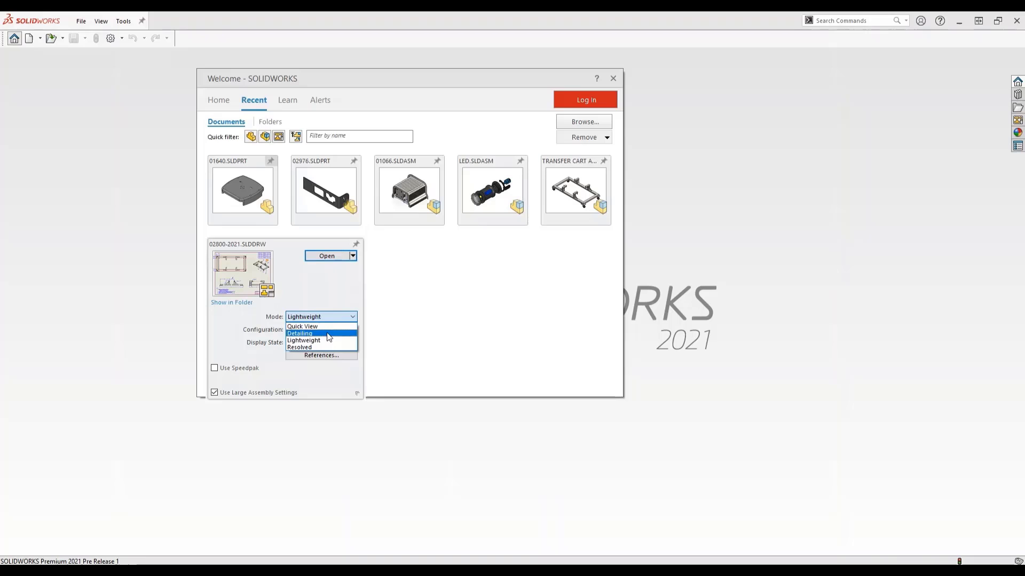
click(328, 334)
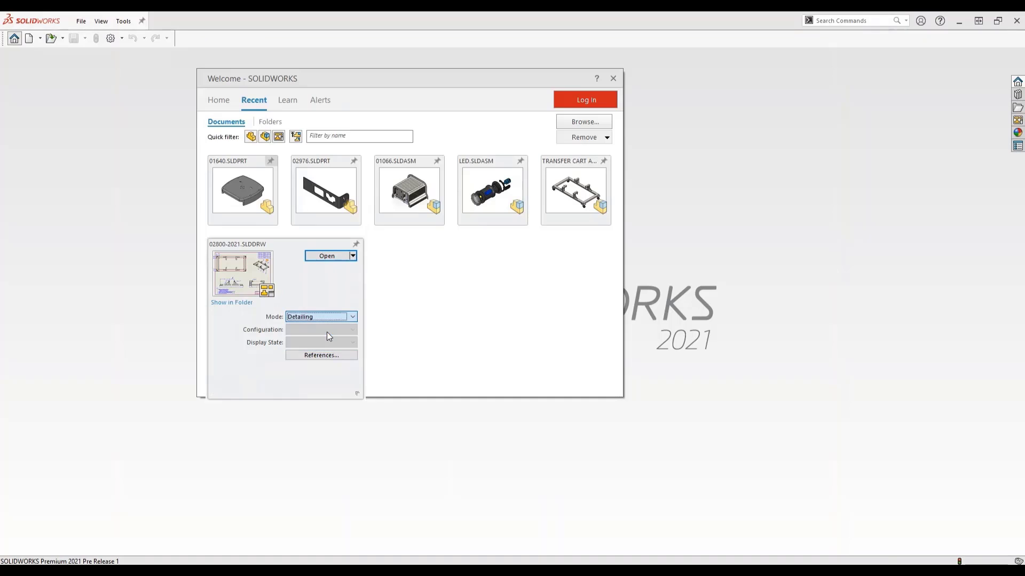
click(327, 255)
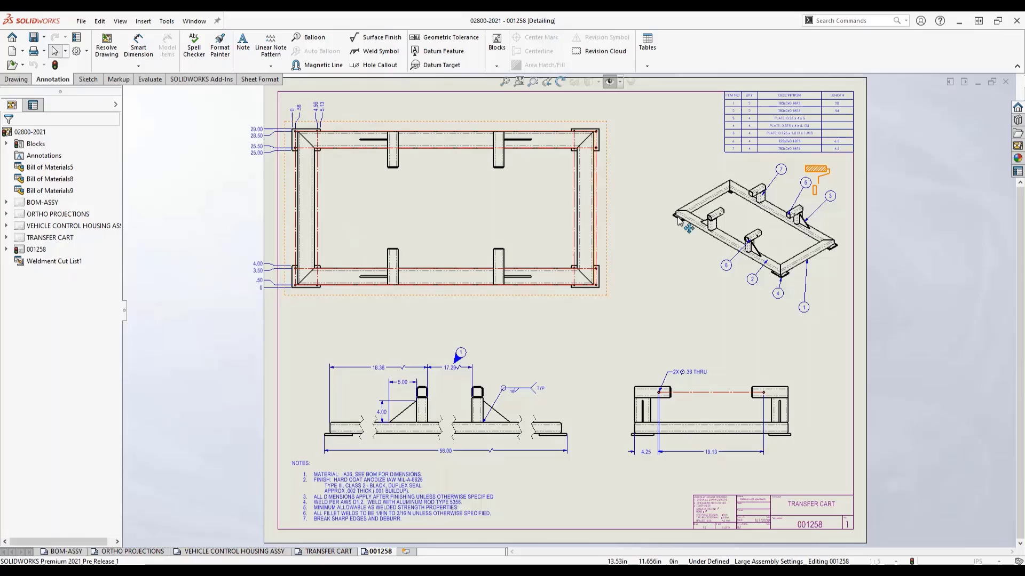
Show the Task Pane's File Explorer with the open files once the 001258 sheet loads.
click(1014, 133)
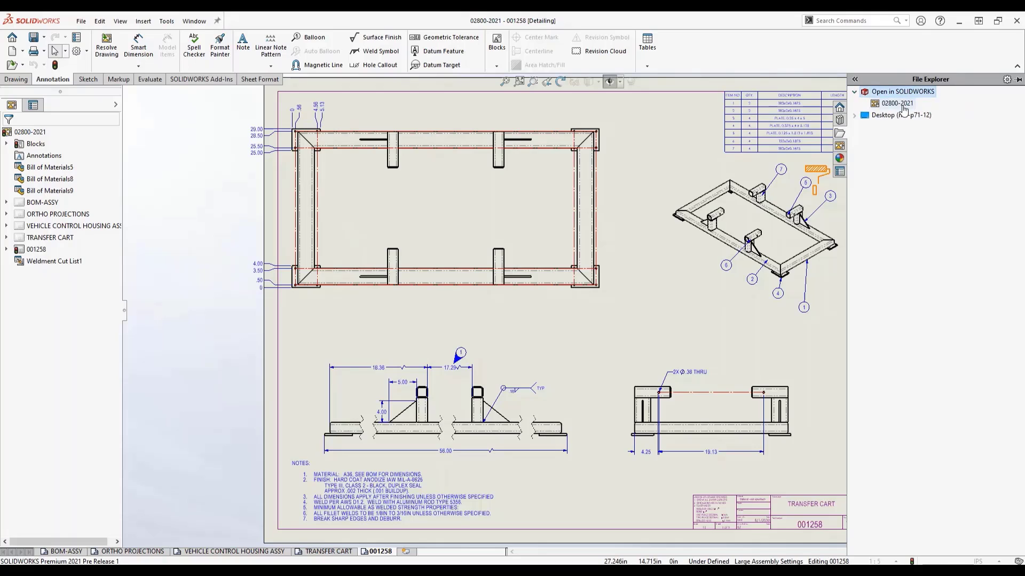
mouse_move(904, 110)
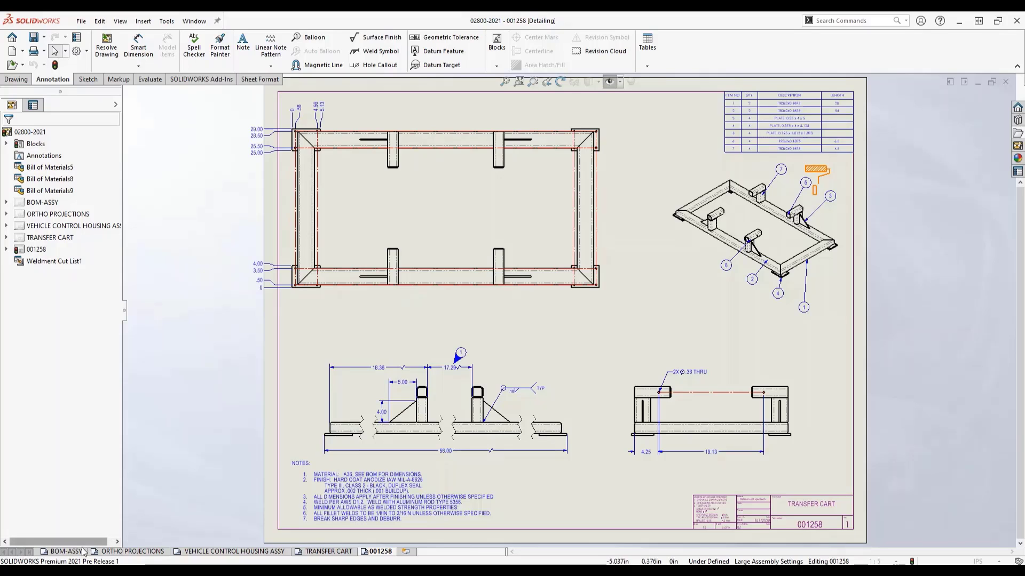
On the BOM-ASSY sheet, swing the left balloon stack into an evenly spaced vertical column.
click(63, 551)
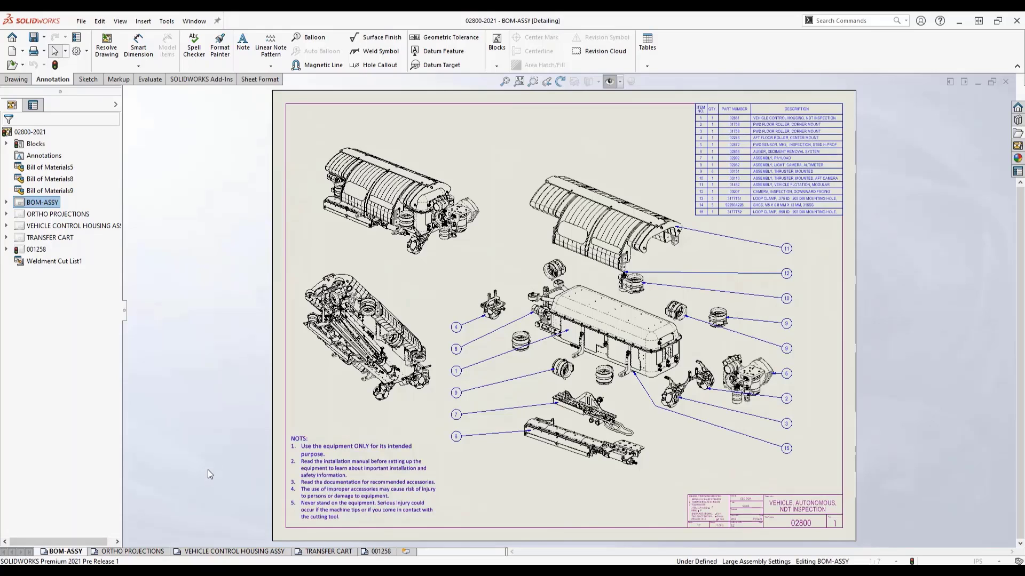
click(456, 327)
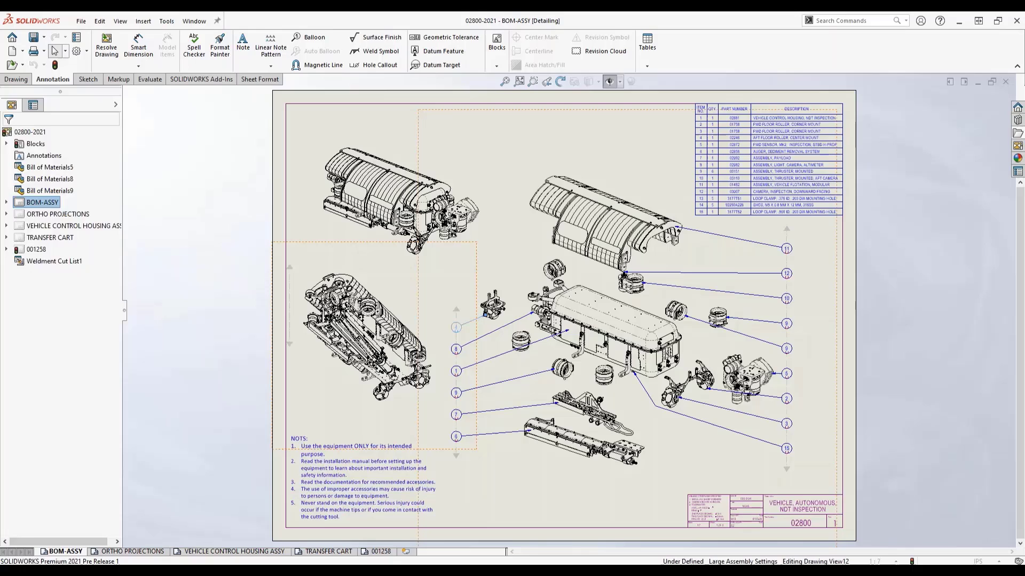
drag(457, 456, 478, 463)
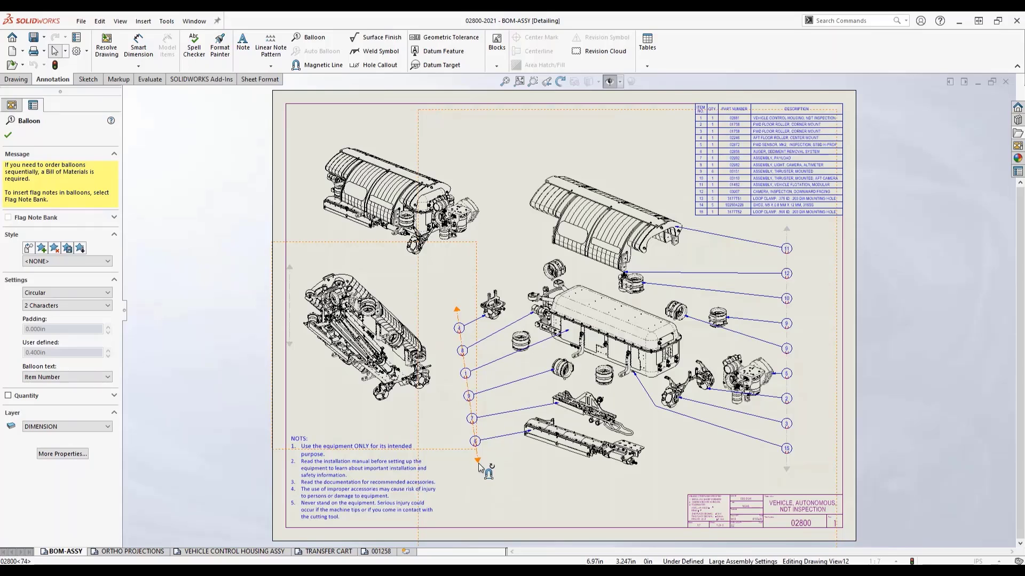
mouse_move(478, 463)
mouse_down()
mouse_move(491, 455)
mouse_move(459, 465)
mouse_move(468, 462)
mouse_up()
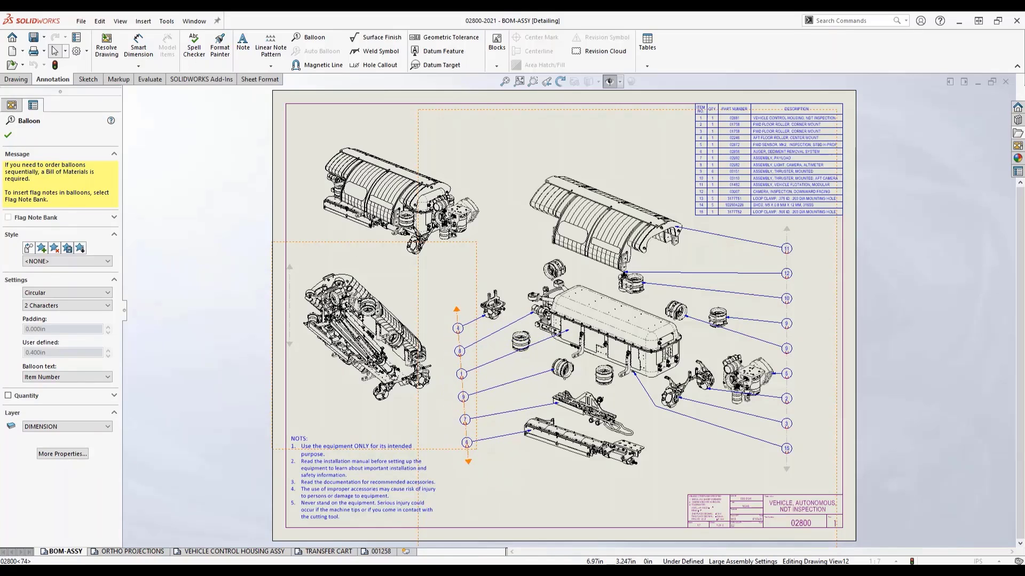
mouse_move(465, 420)
mouse_down()
mouse_move(523, 412)
mouse_move(465, 420)
mouse_up()
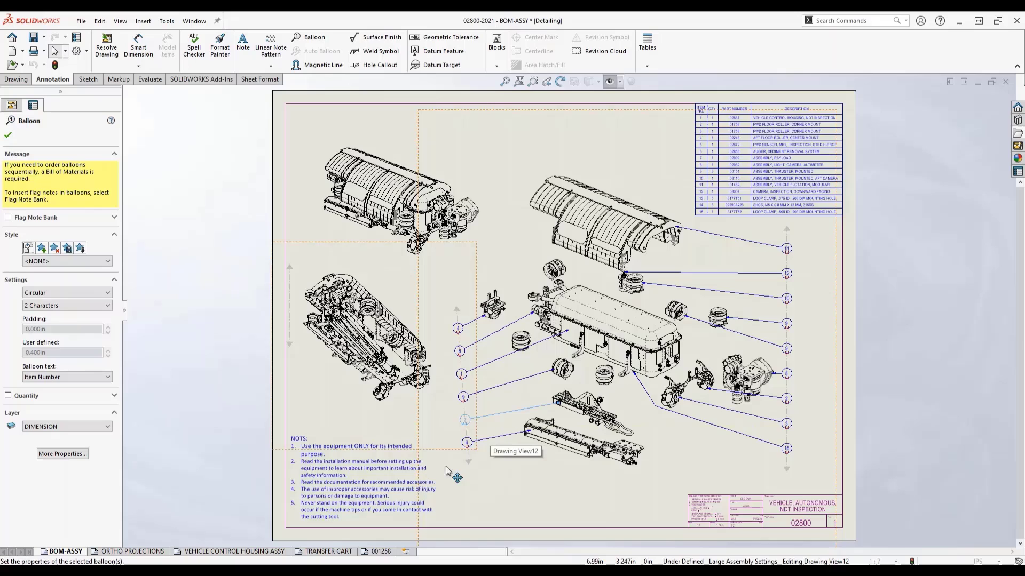
Delete item 5 from the BOM-ASSY notes, then return to the 001258 sheet.
scroll(359, 486, down, 5)
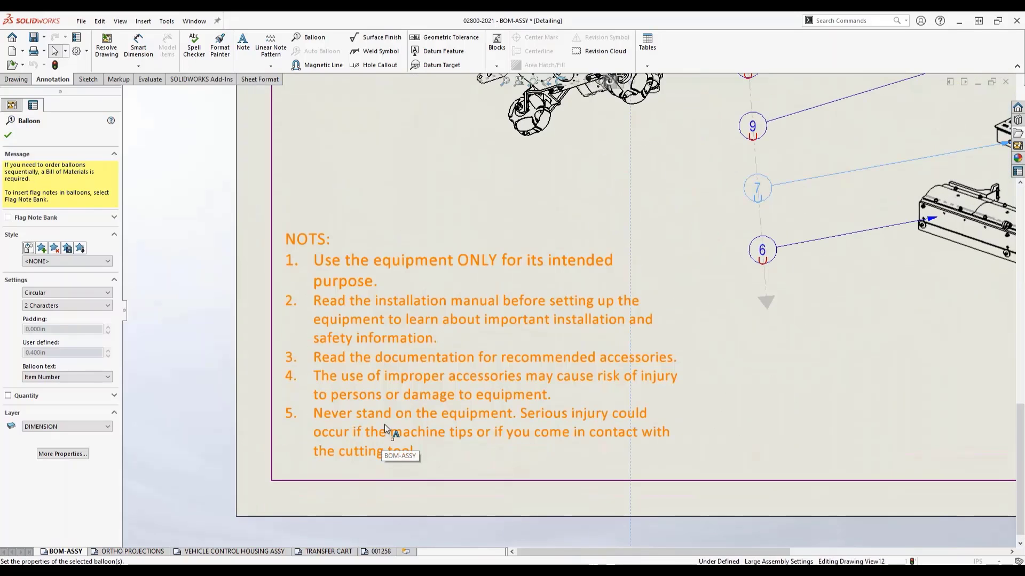
double_click(485, 451)
drag(423, 455, 313, 413)
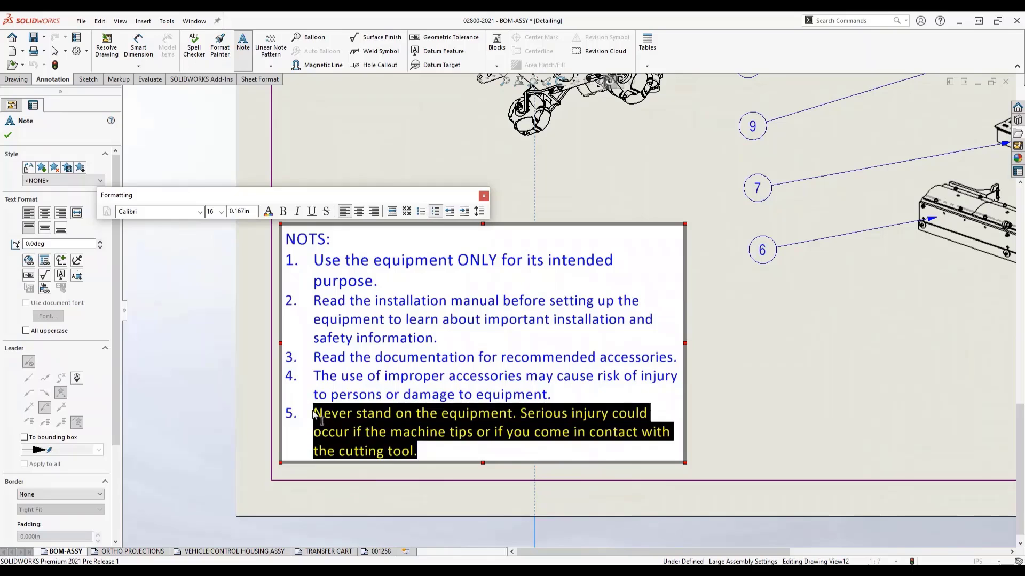
key(BackSpace)
key(BackSpace)
key(BackSpace)
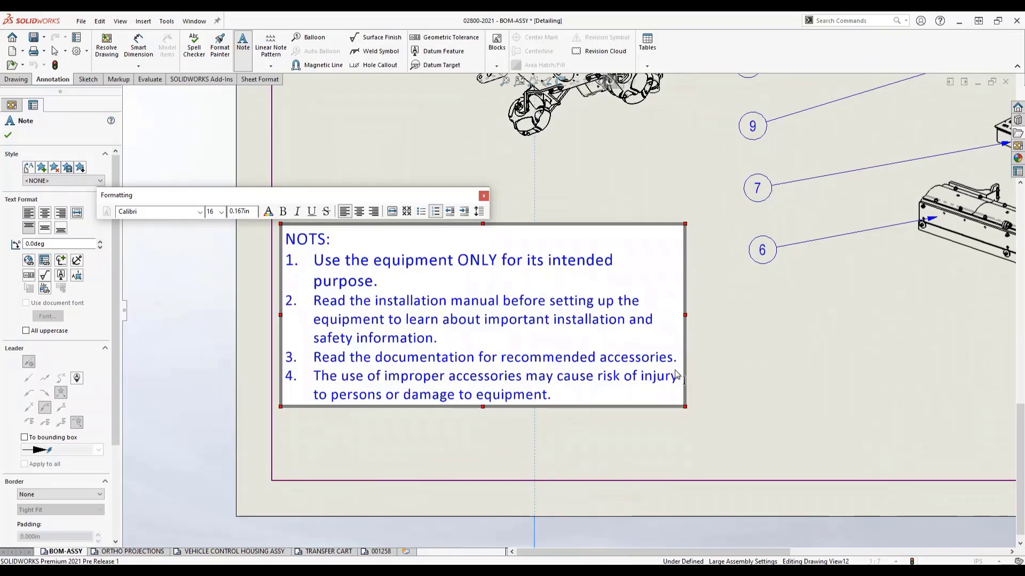
click(794, 380)
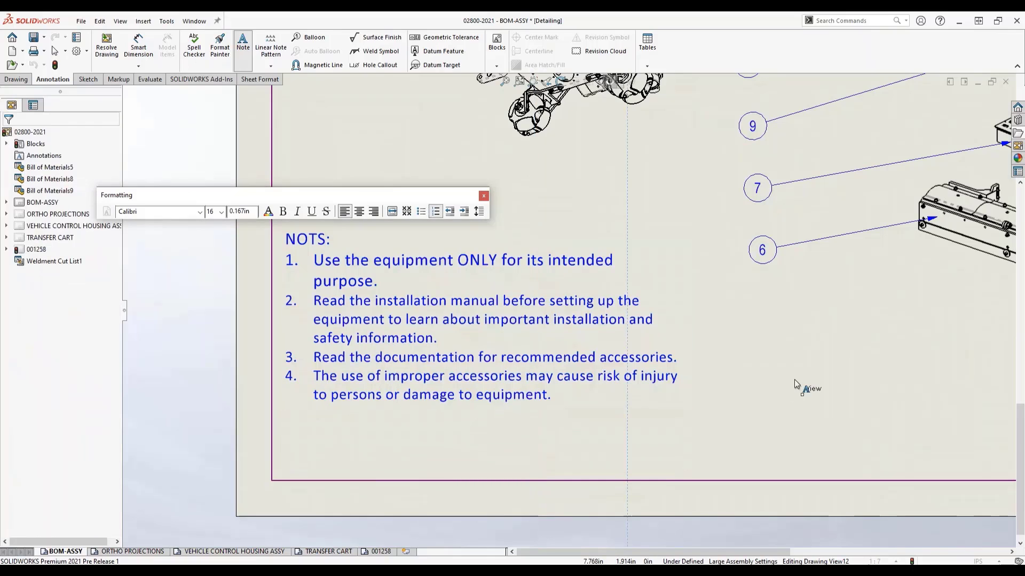
click(380, 553)
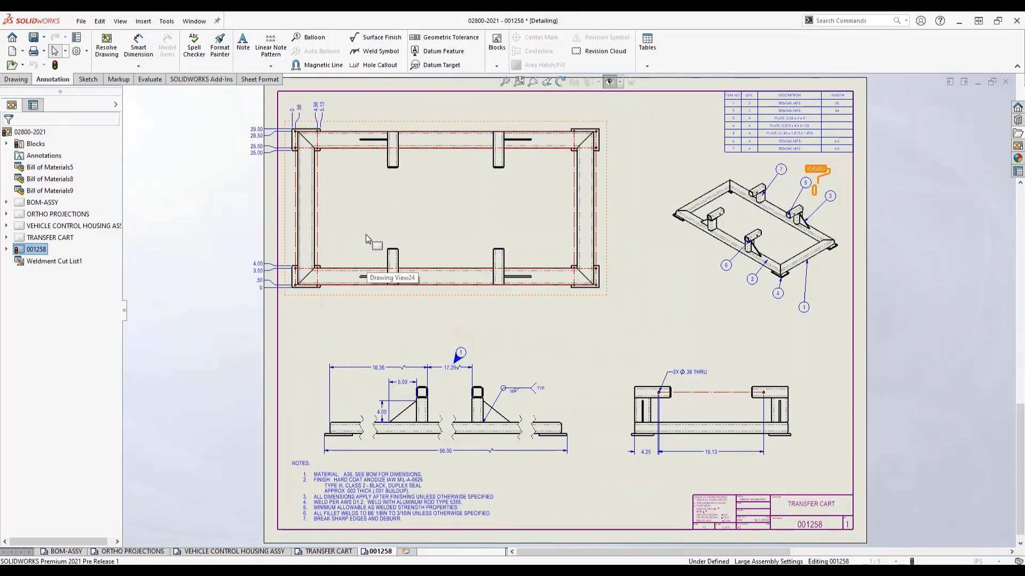
Place 0.5in-gap Break View lines across the top view's long rails.
key(s)
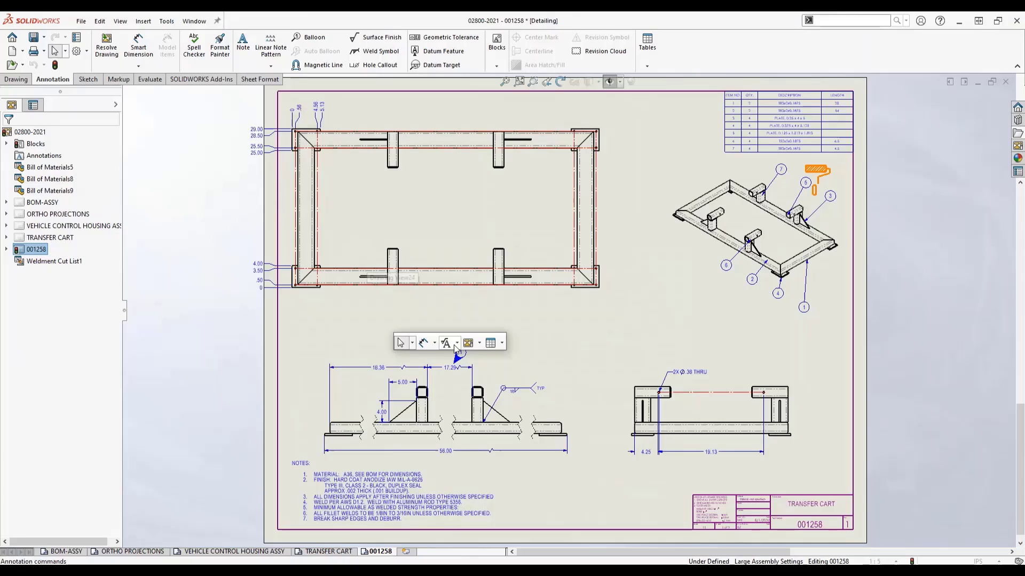
click(481, 343)
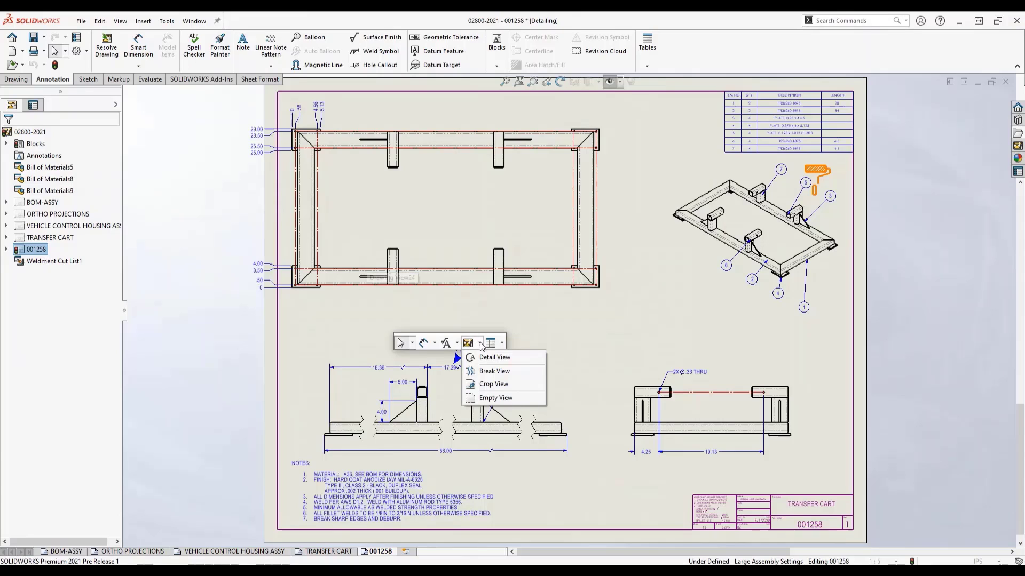
click(486, 373)
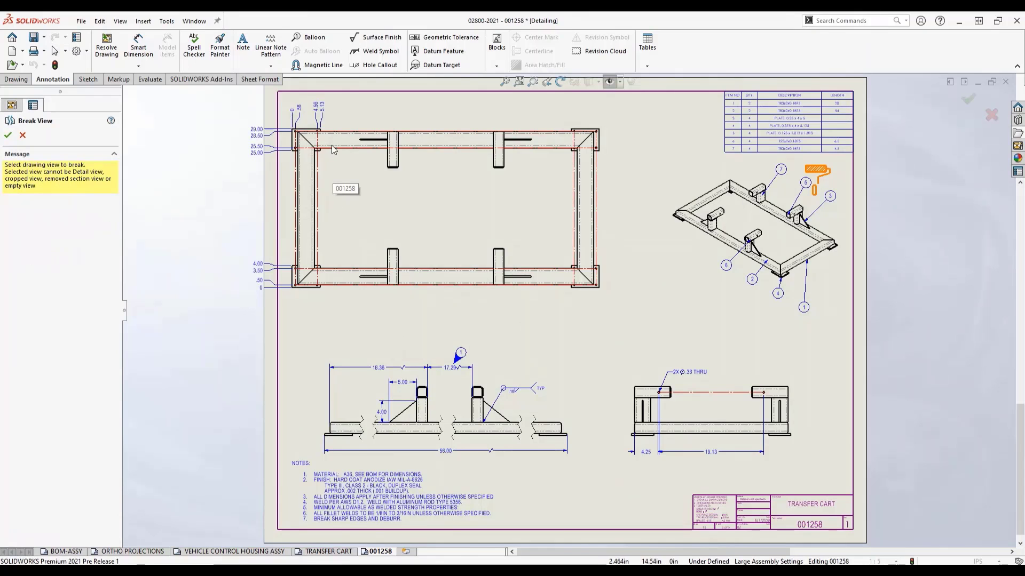
click(326, 176)
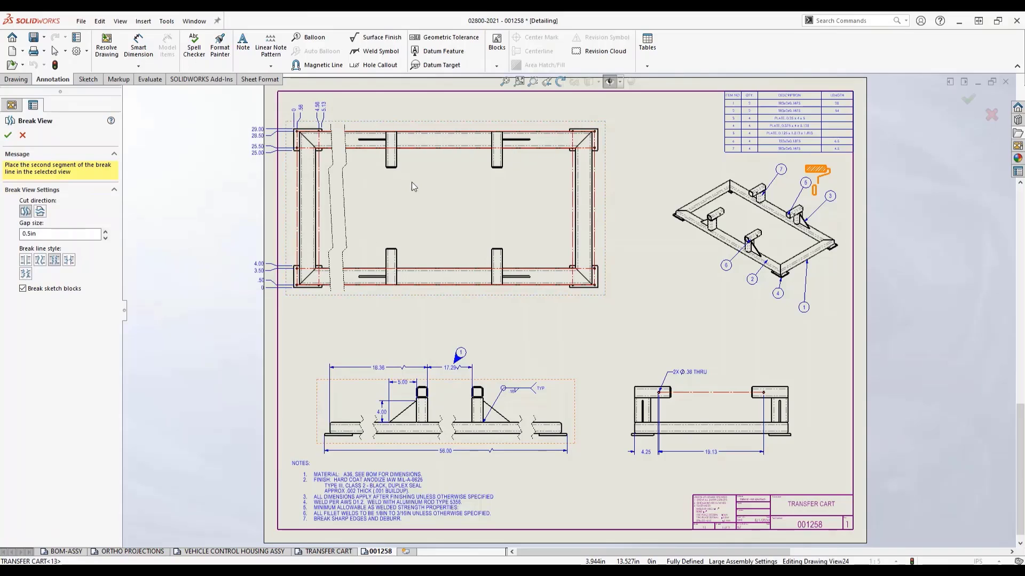
click(408, 183)
click(480, 180)
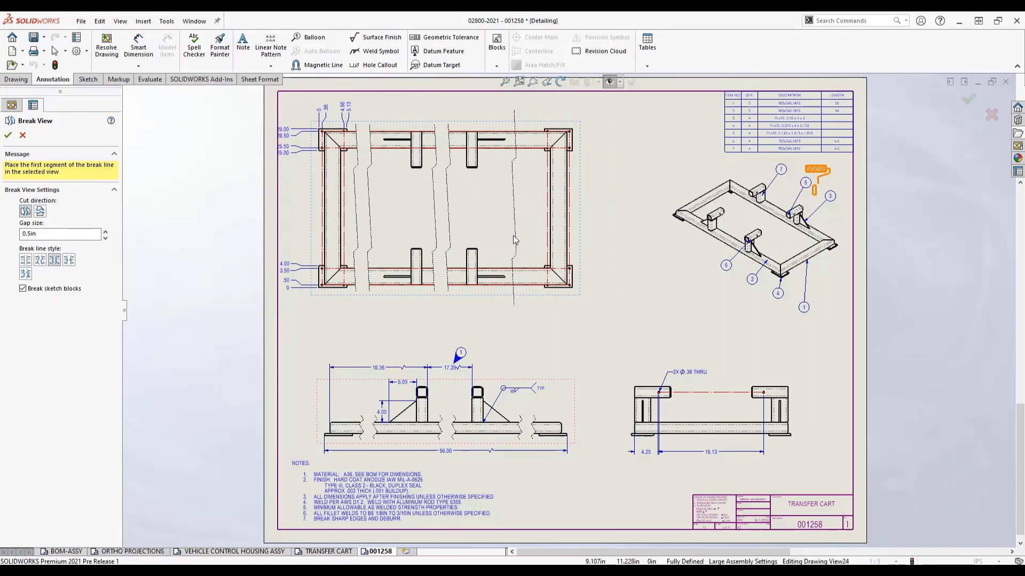
click(490, 251)
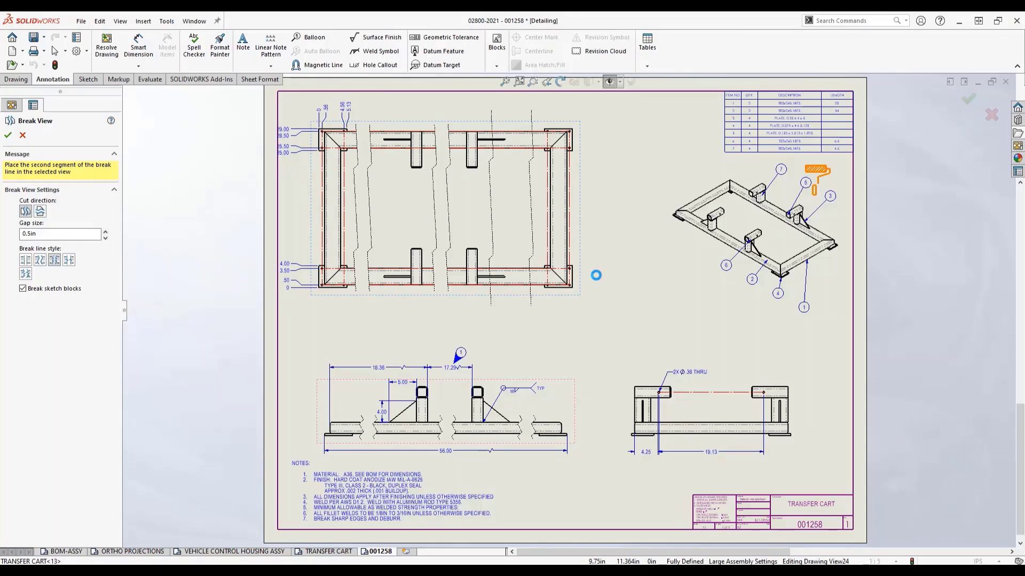
Finish the break, then extend the top ordinate chain with 50.88, 51.44, 55.44 and 56.00.
click(8, 135)
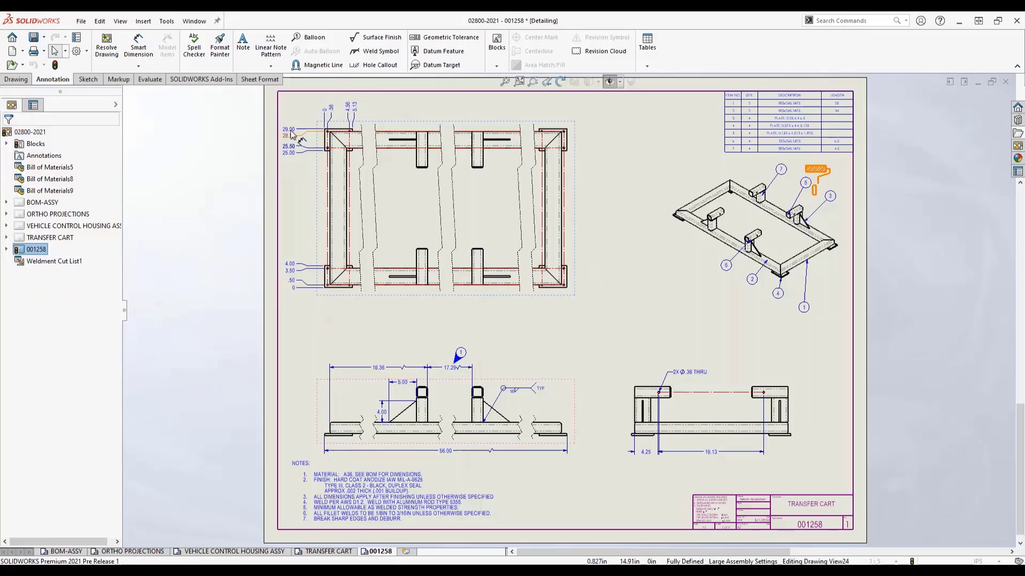
right_click(327, 112)
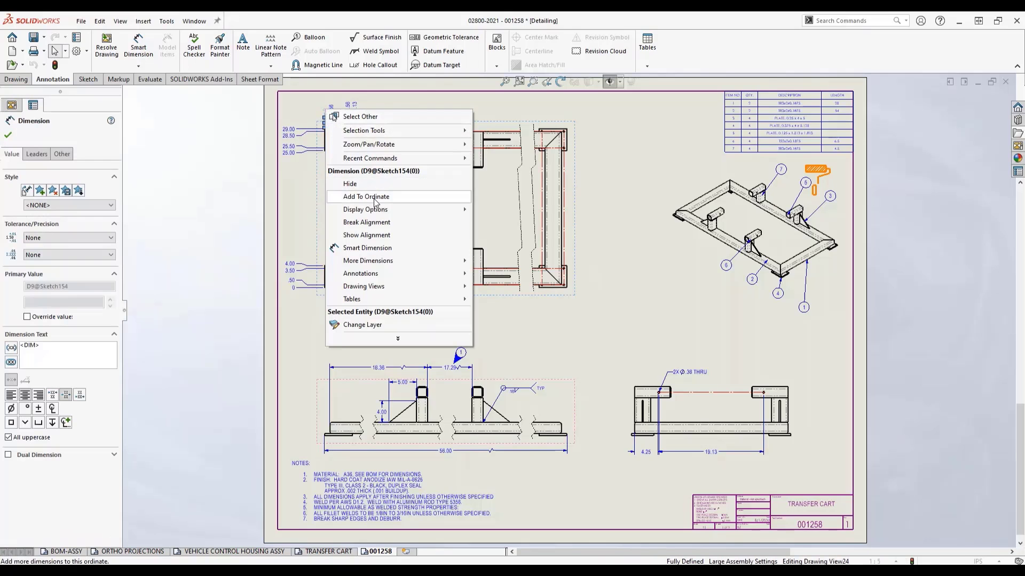
click(368, 248)
scroll(565, 148, up, 2)
scroll(563, 145, up, 1)
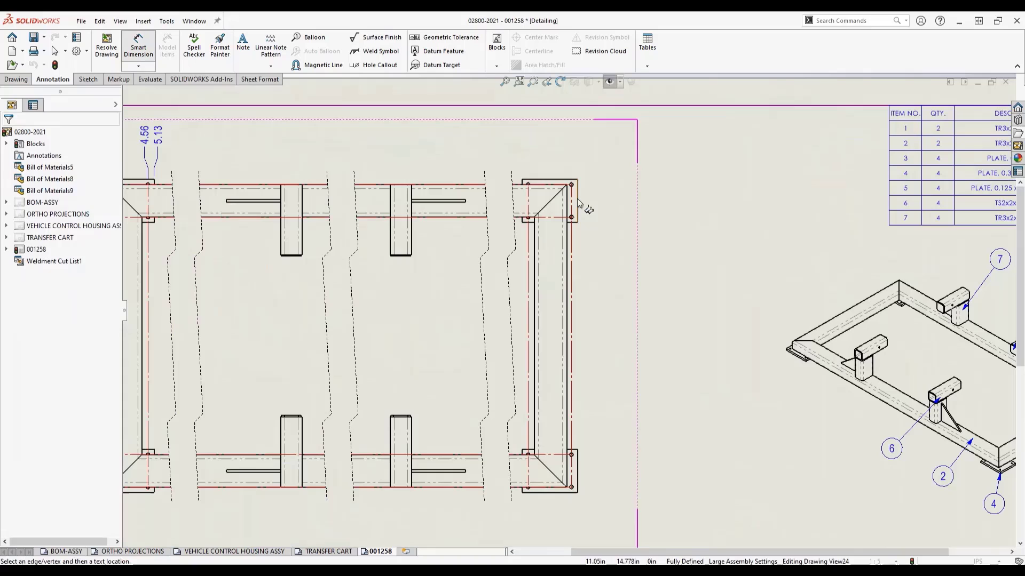
click(577, 179)
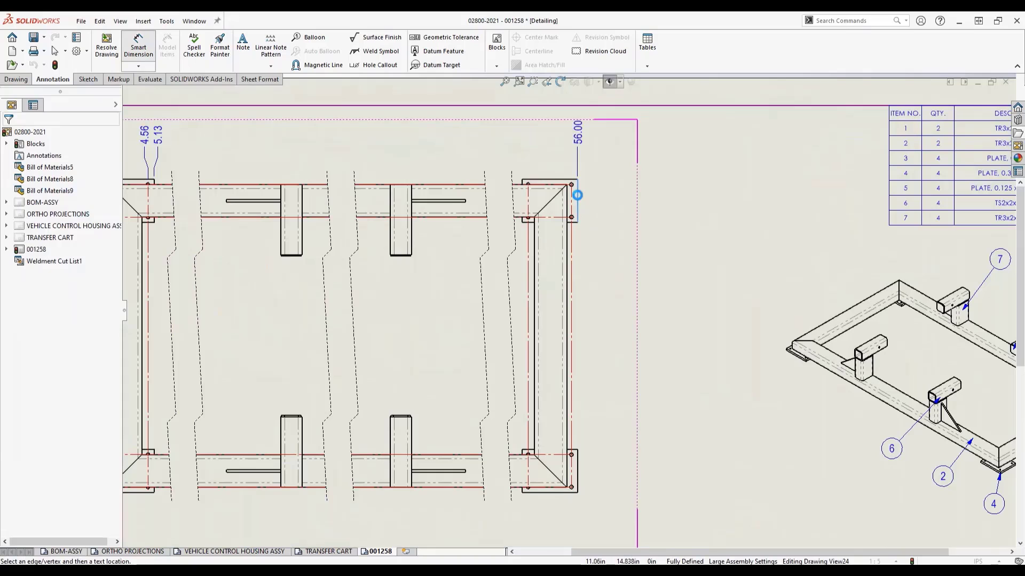
click(523, 187)
click(528, 212)
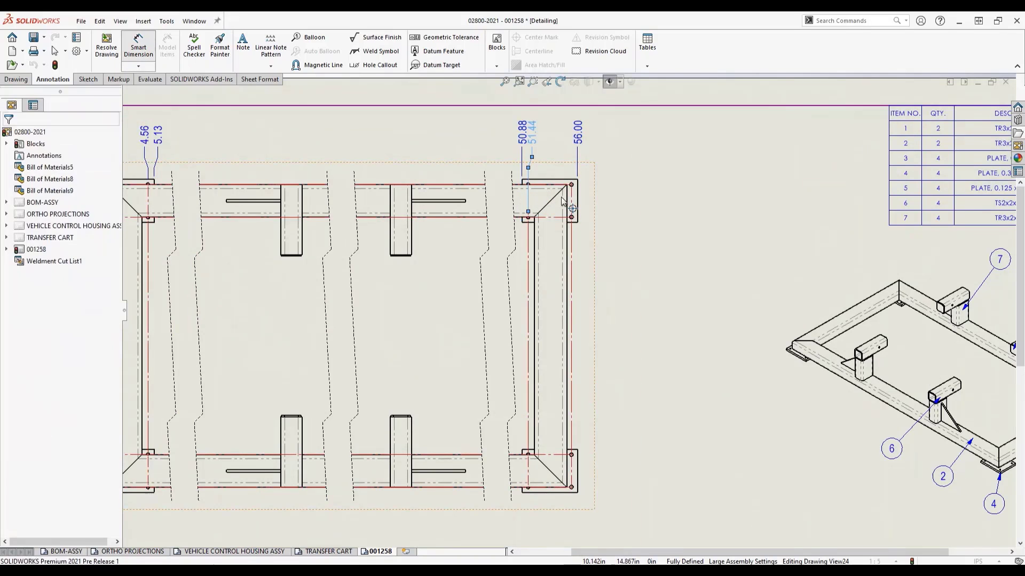
click(571, 216)
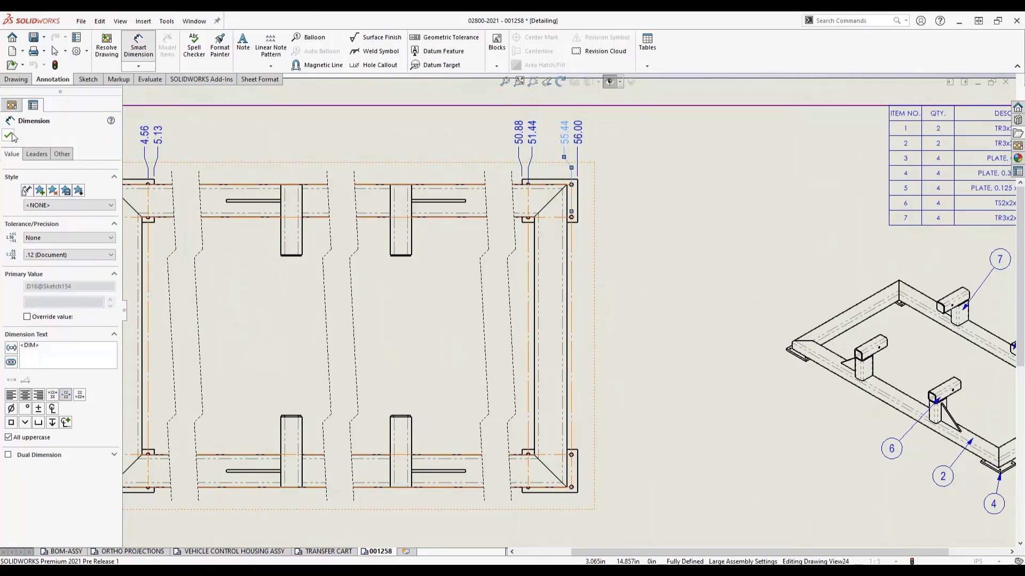
key(Escape)
scroll(569, 309, up, 3)
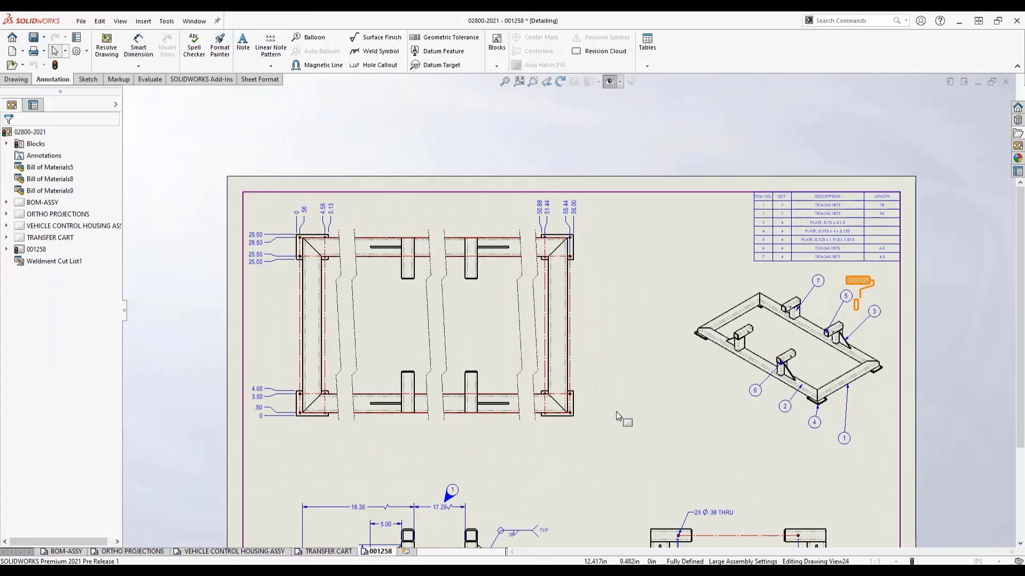
Circle the top view's lower-right frame corner and place Detail B at 2:5 beside it.
scroll(584, 421, down, 4)
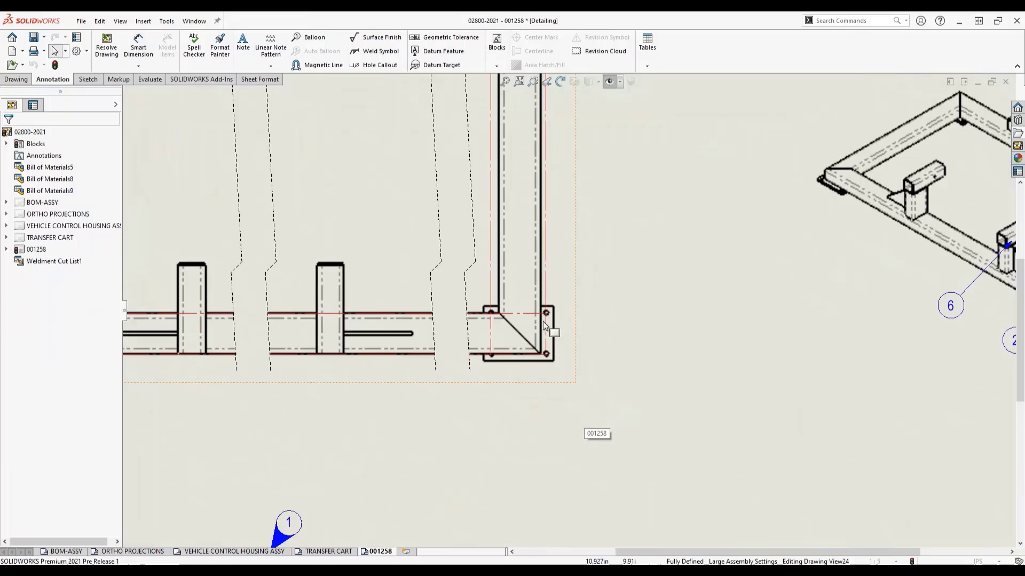
key(s)
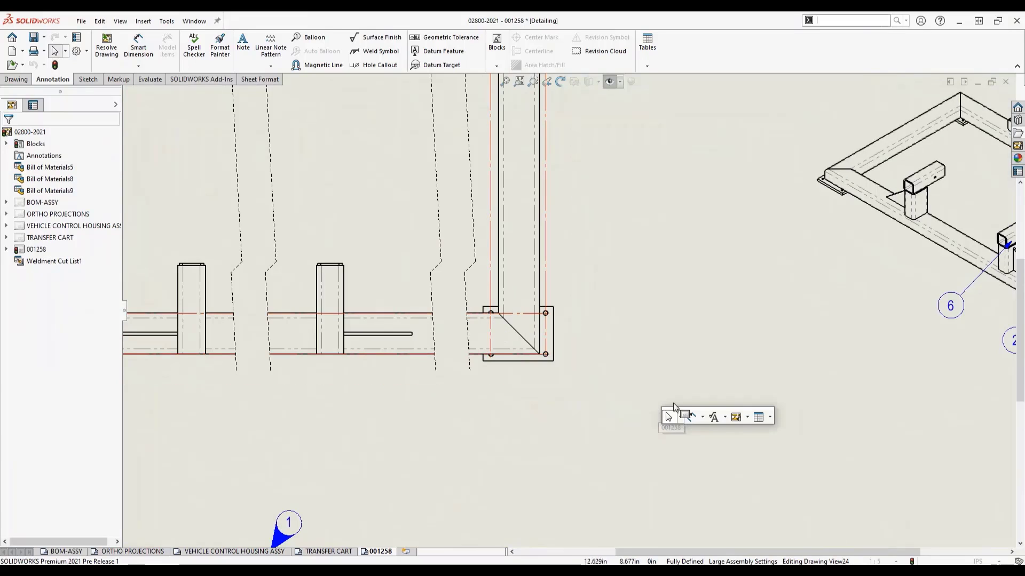
click(725, 419)
mouse_move(725, 418)
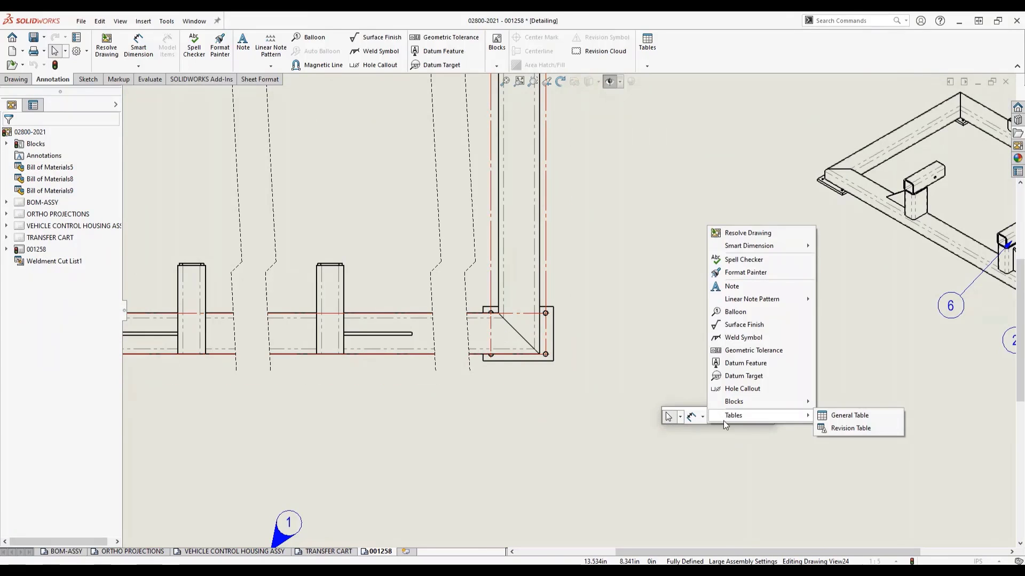
click(696, 438)
key(s)
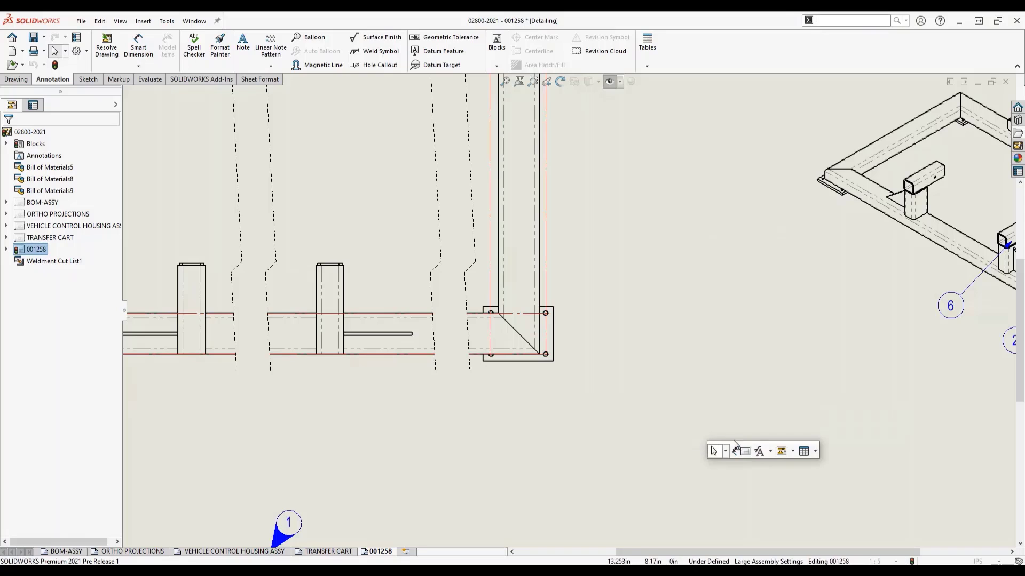
click(795, 451)
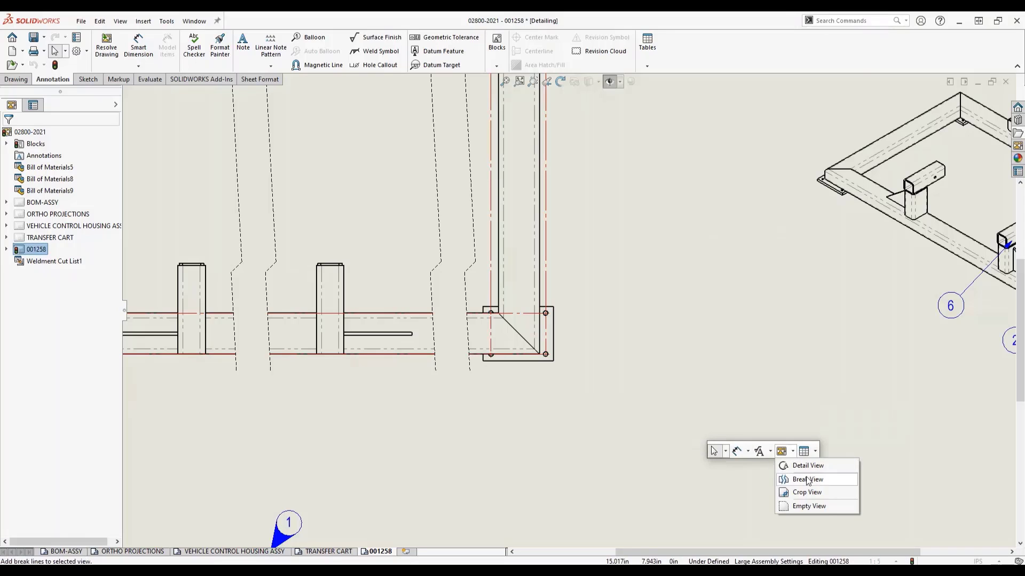
click(808, 466)
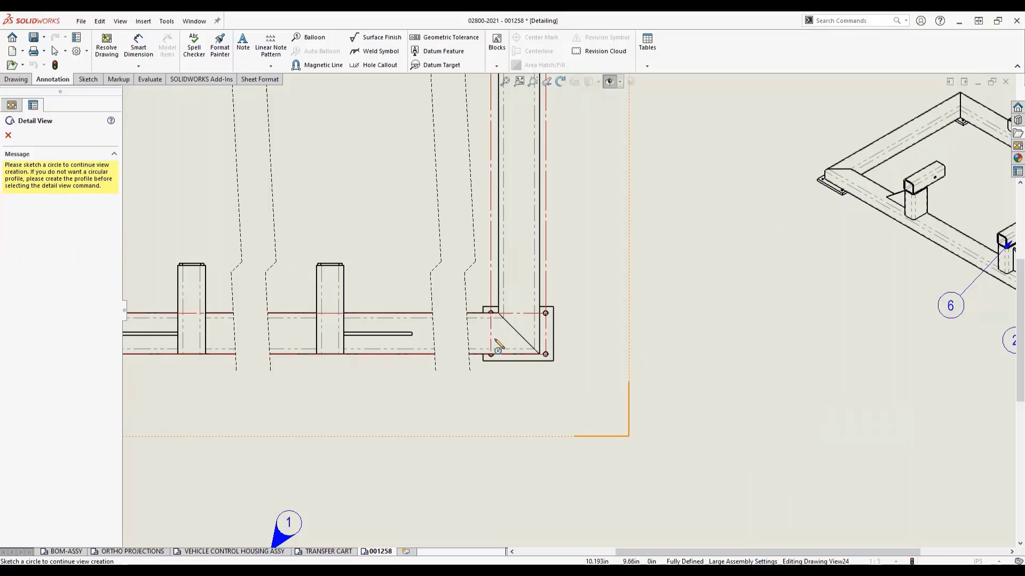
click(514, 333)
click(567, 297)
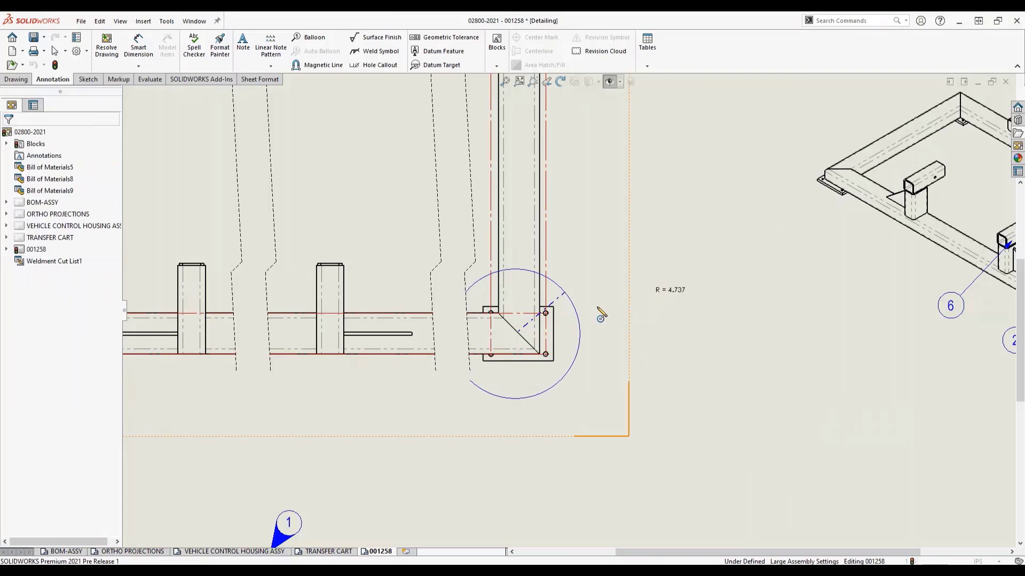
scroll(741, 383, up, 3)
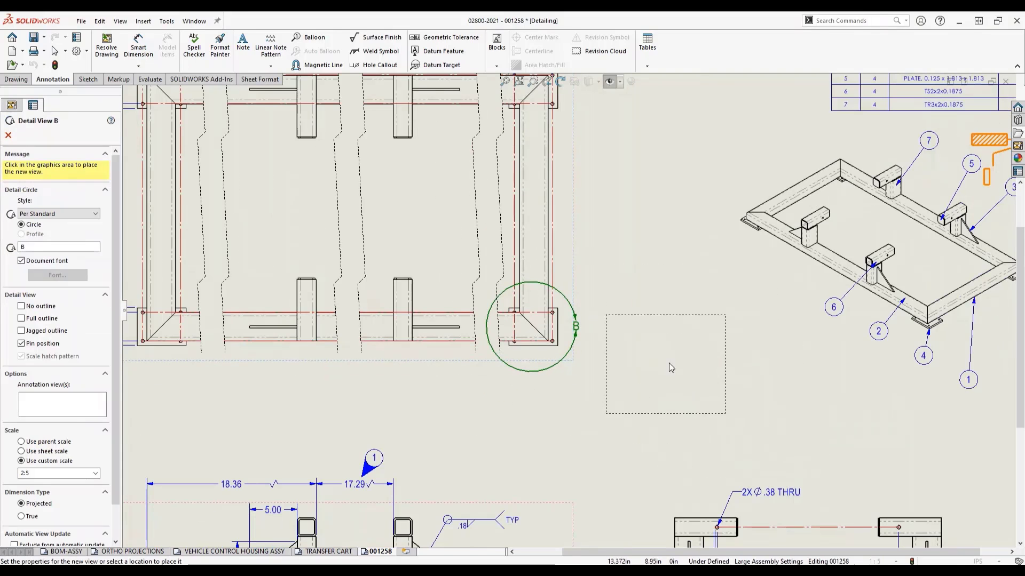
click(681, 356)
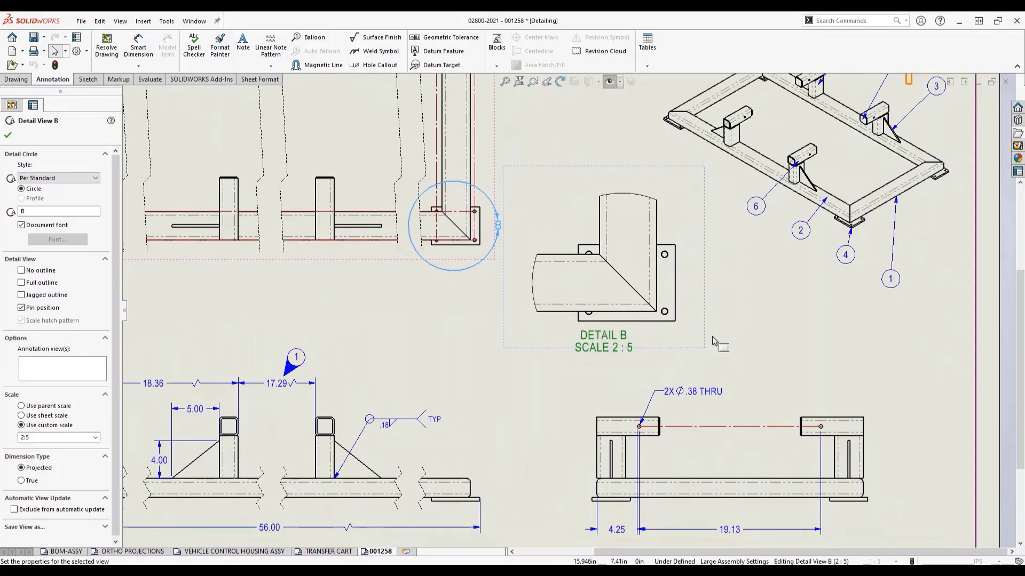
Add a ⌀.31 ▽.37, 3/8-16 UNC ▽.75 hole callout to Detail B's corner hole.
click(715, 340)
click(777, 348)
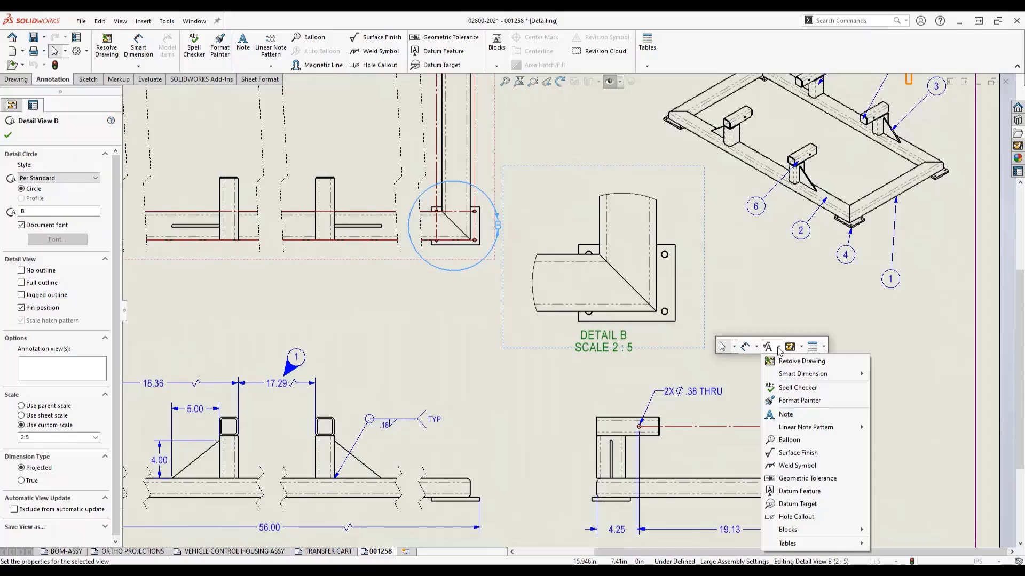
click(782, 517)
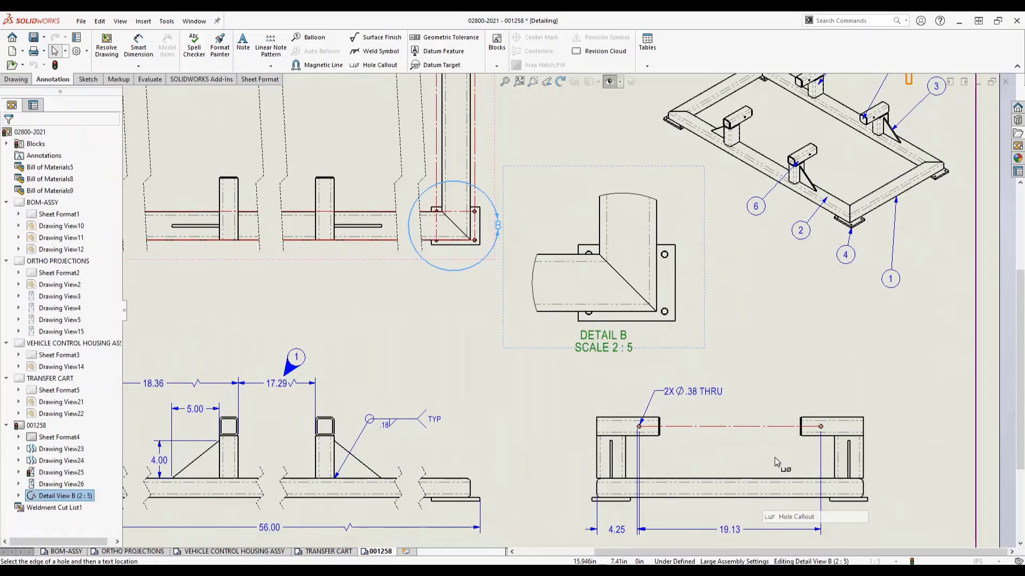
click(667, 315)
click(745, 362)
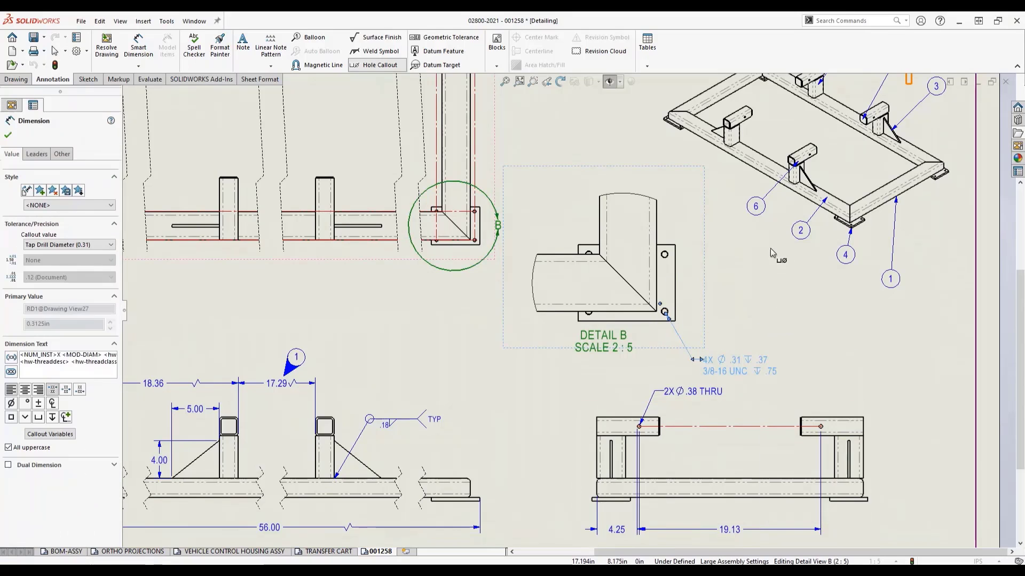
Dimension Detail B's plate 5.13 wide and 4.00 high, and the lower view 8.88 high.
click(675, 271)
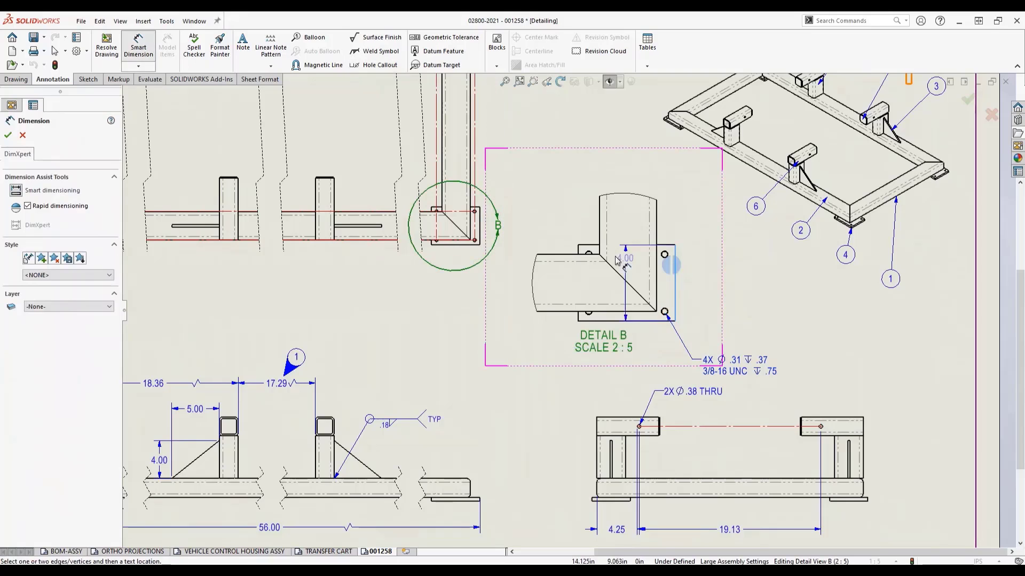
click(581, 255)
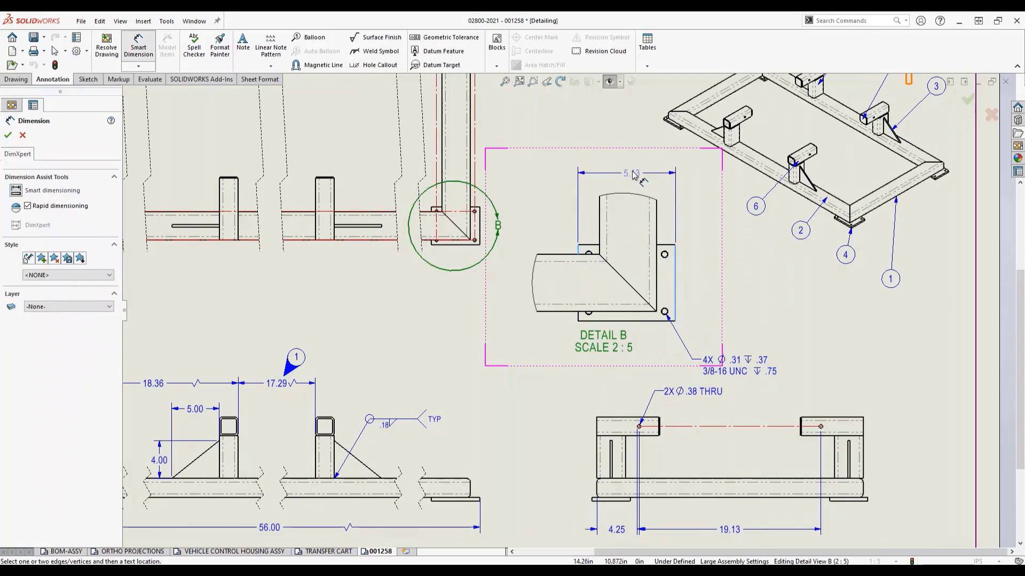
click(631, 167)
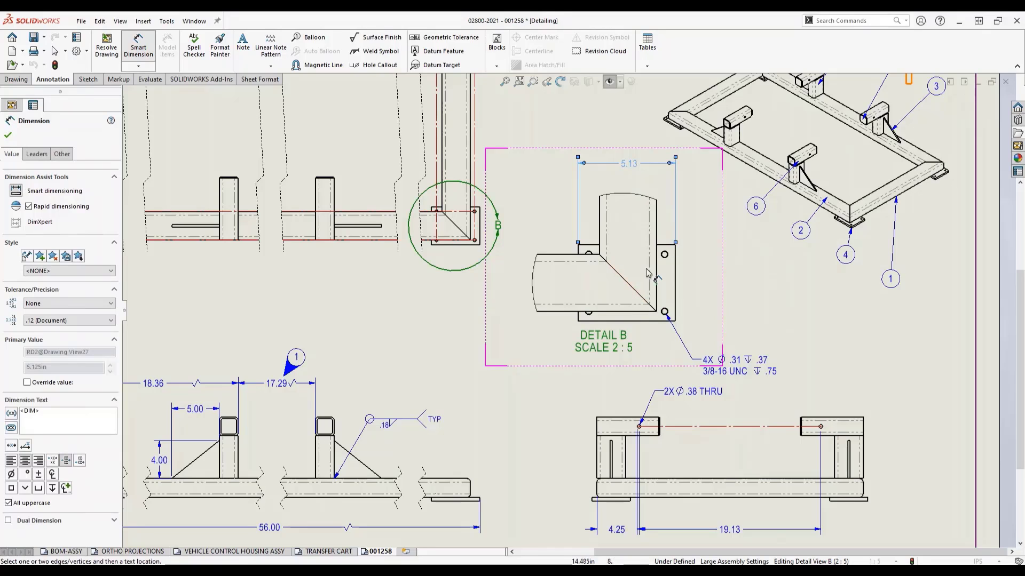
click(664, 254)
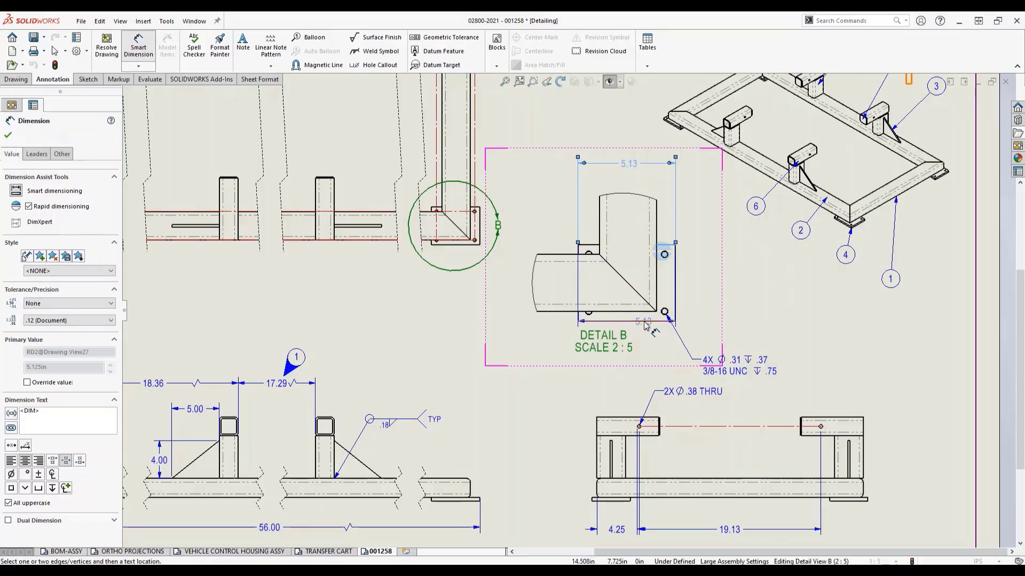
click(675, 283)
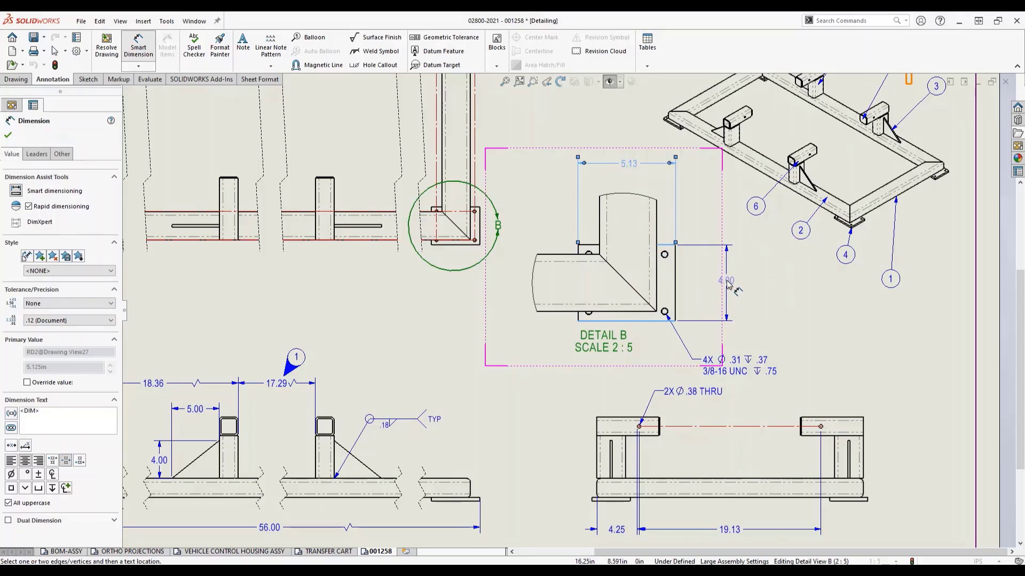
click(727, 285)
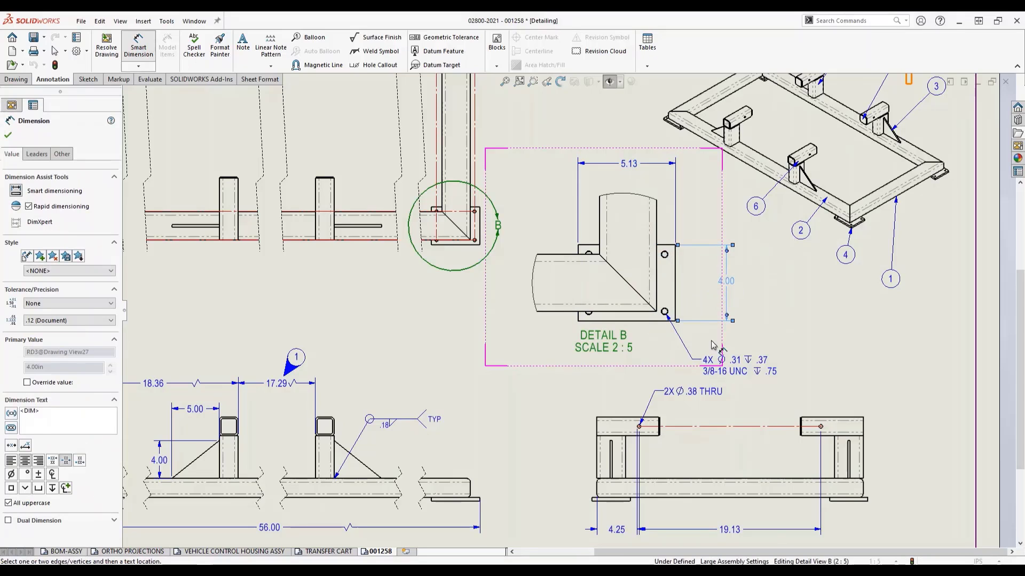
click(827, 419)
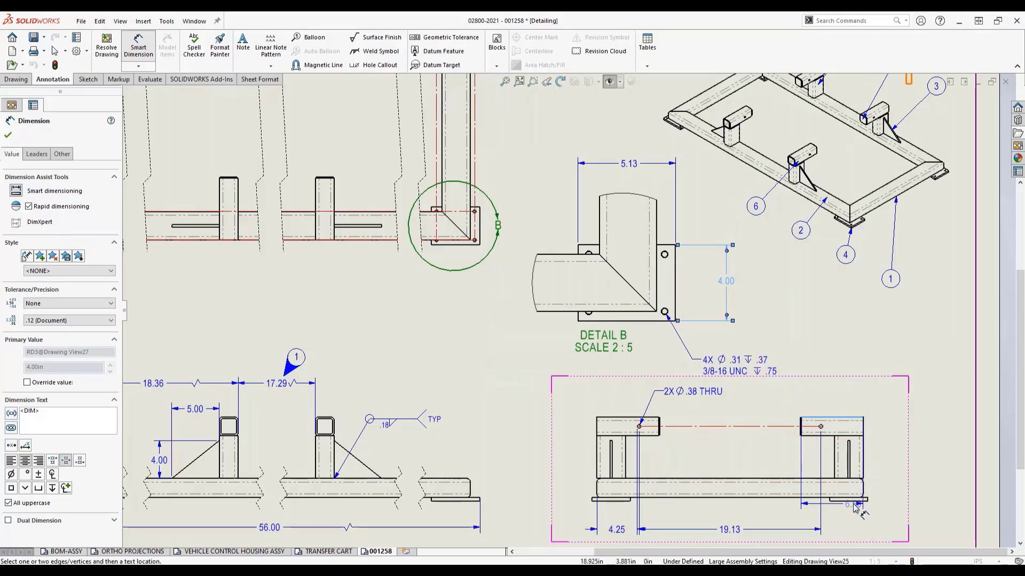
click(846, 500)
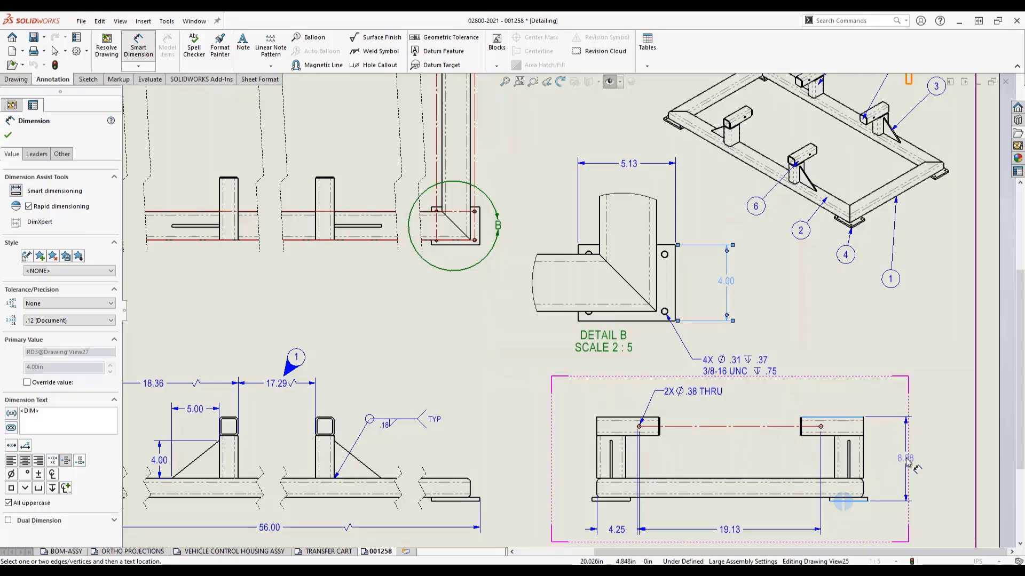
click(908, 462)
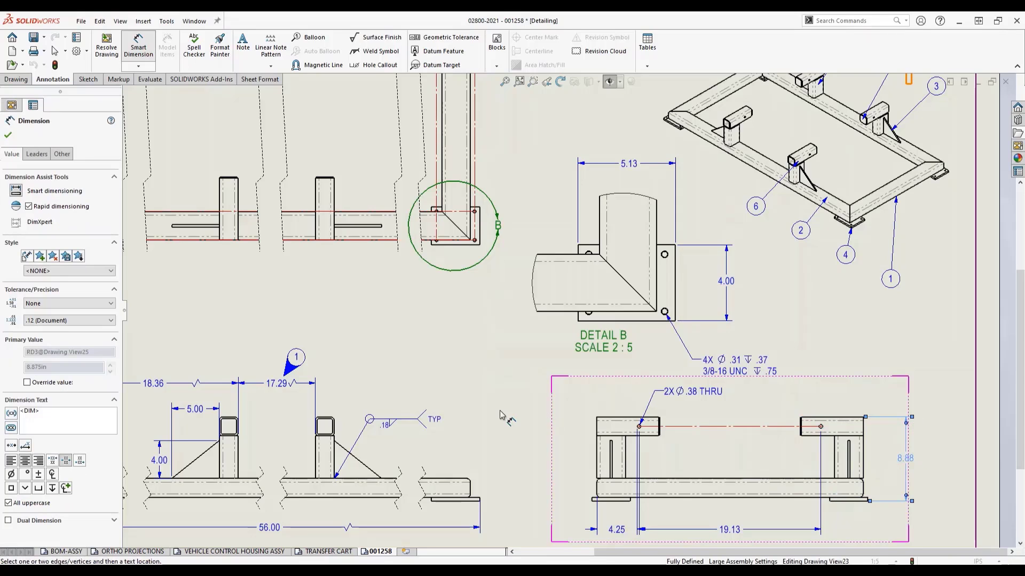
Make the short sketch line under the hatched symbol coincident with the small rectangle's point.
key(Escape)
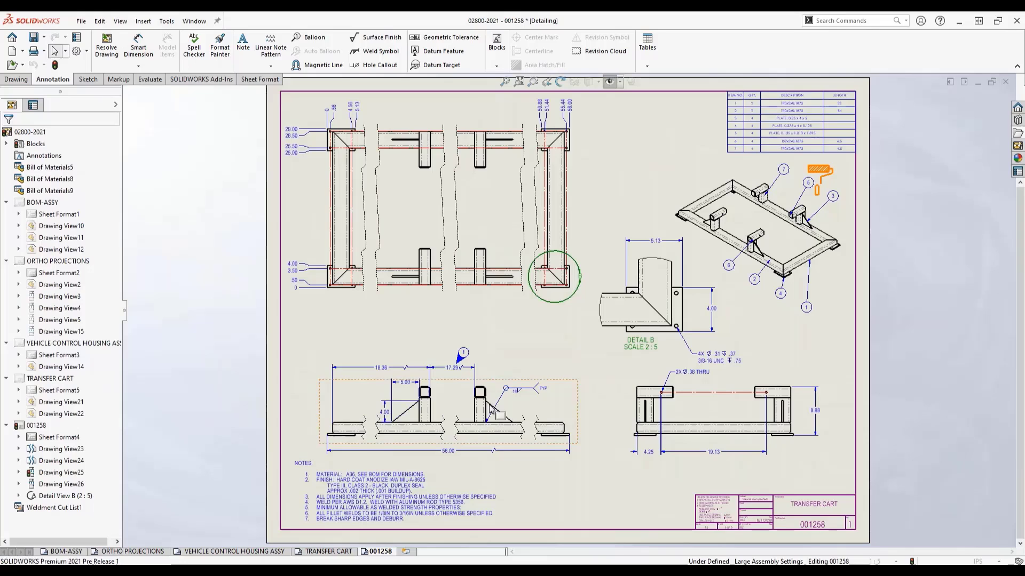
scroll(821, 186, down, 2)
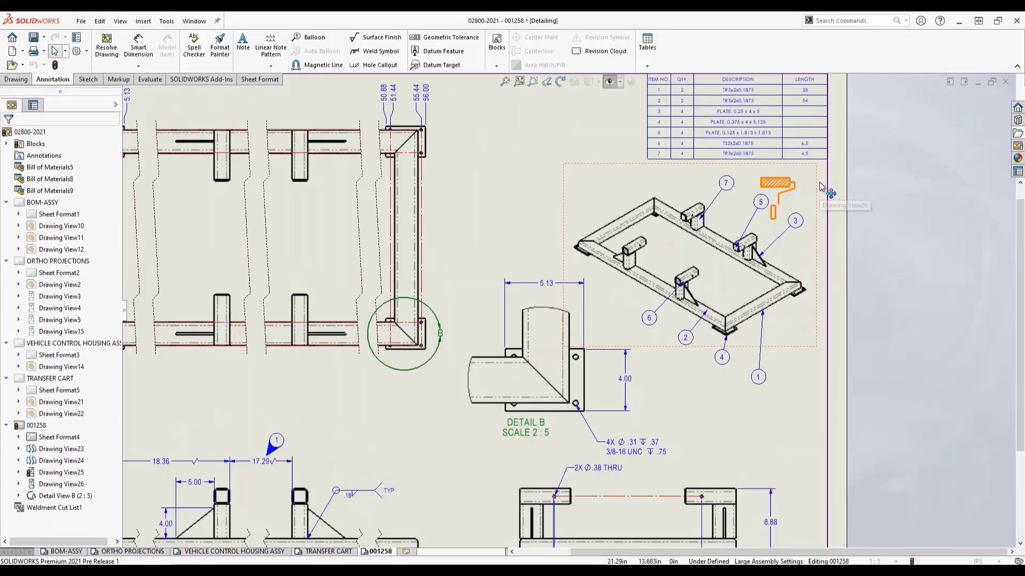
scroll(822, 190, down, 1)
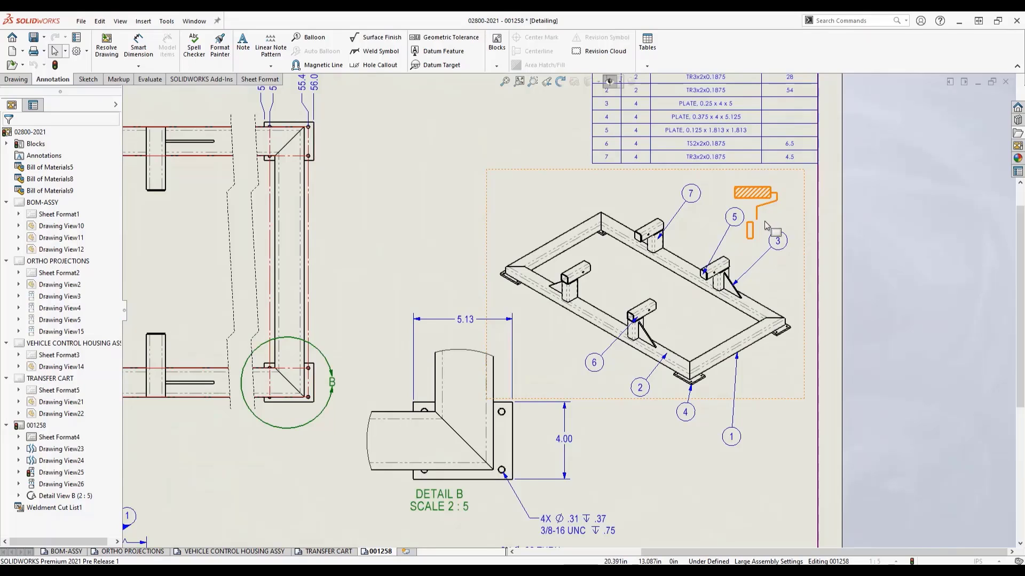
scroll(728, 229, down, 1)
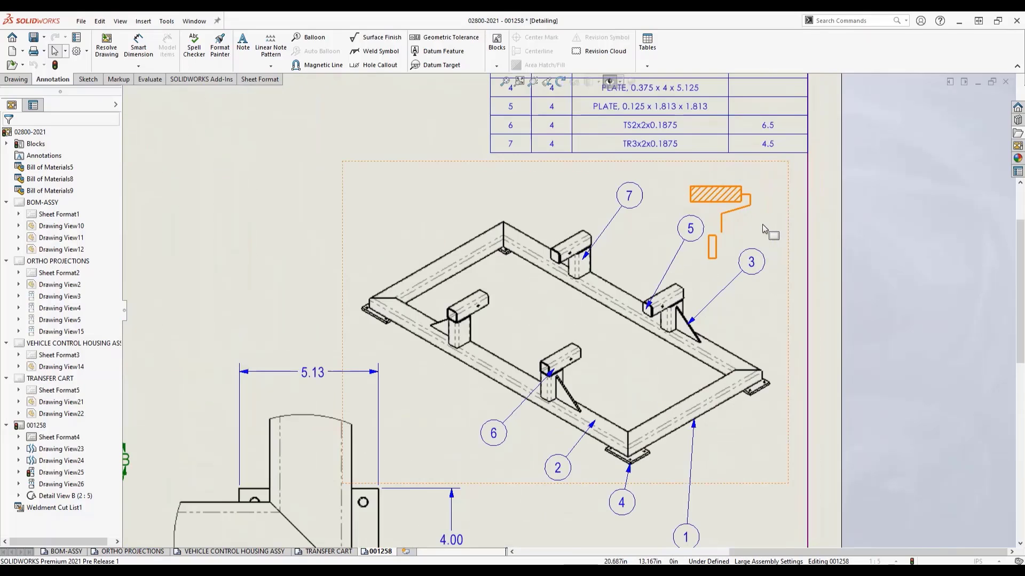
click(722, 224)
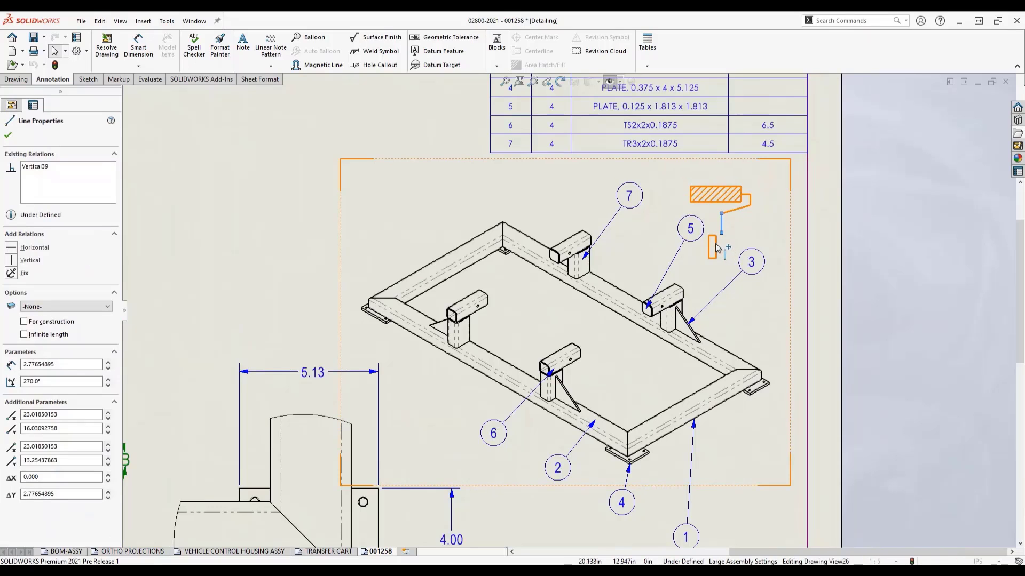
ctrl+click(716, 235)
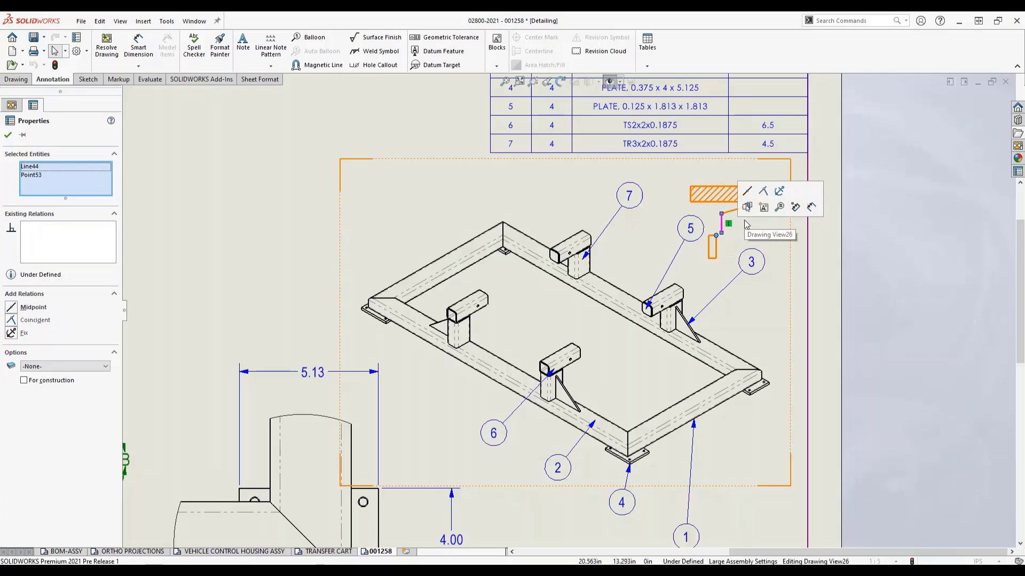
click(763, 193)
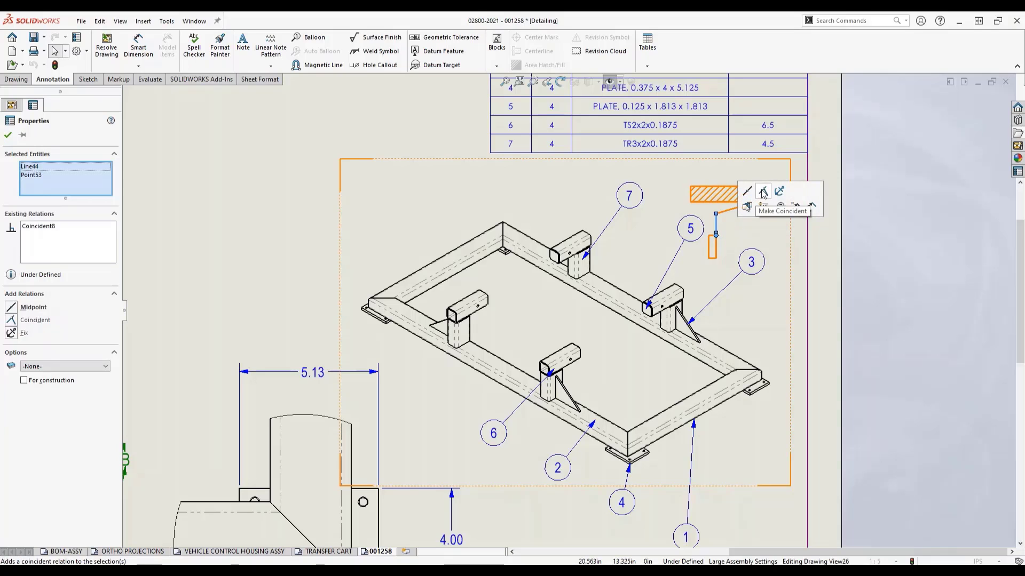
click(760, 236)
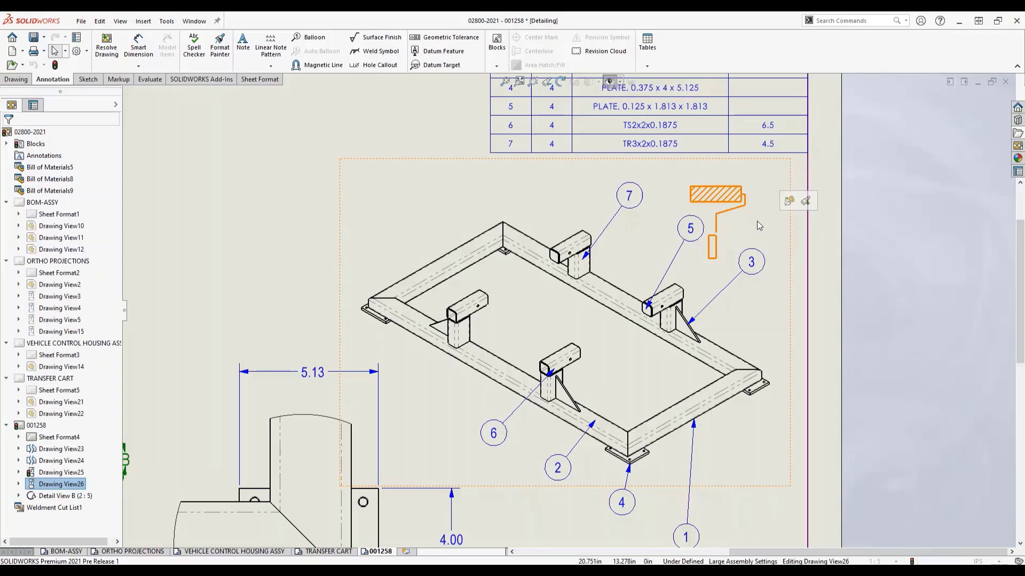
Set the lower right view's 19.13 dimension to three-decimal (.123) precision.
key(ctrl+shift+z)
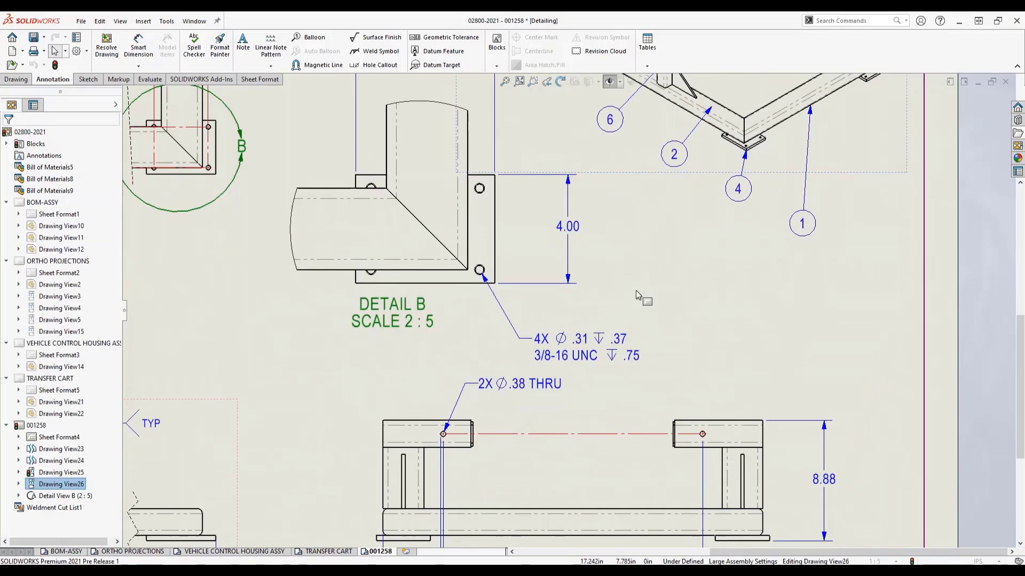
scroll(571, 311, up, 2)
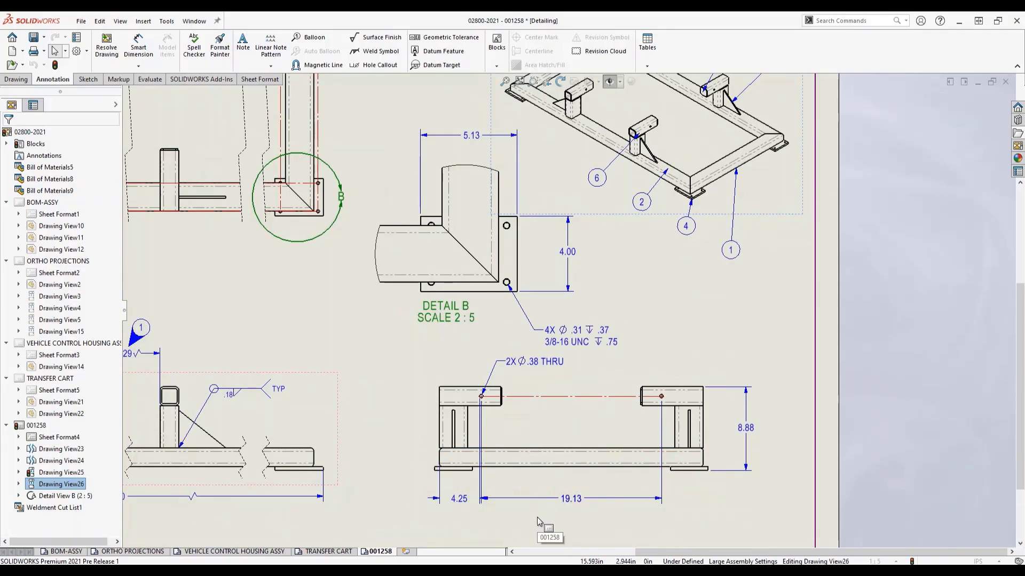
middle_drag(561, 512, 581, 441)
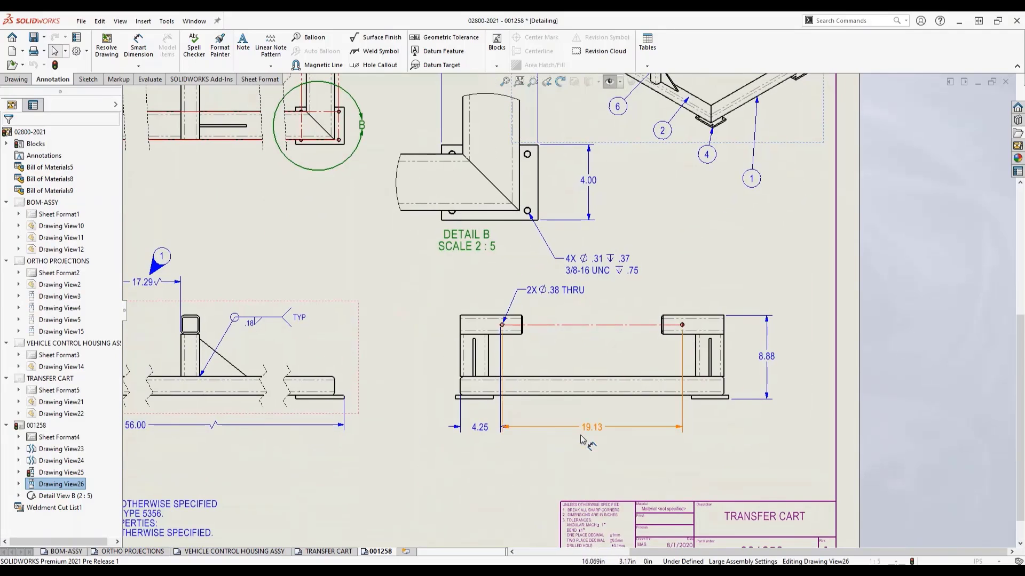
scroll(582, 440, down, 2)
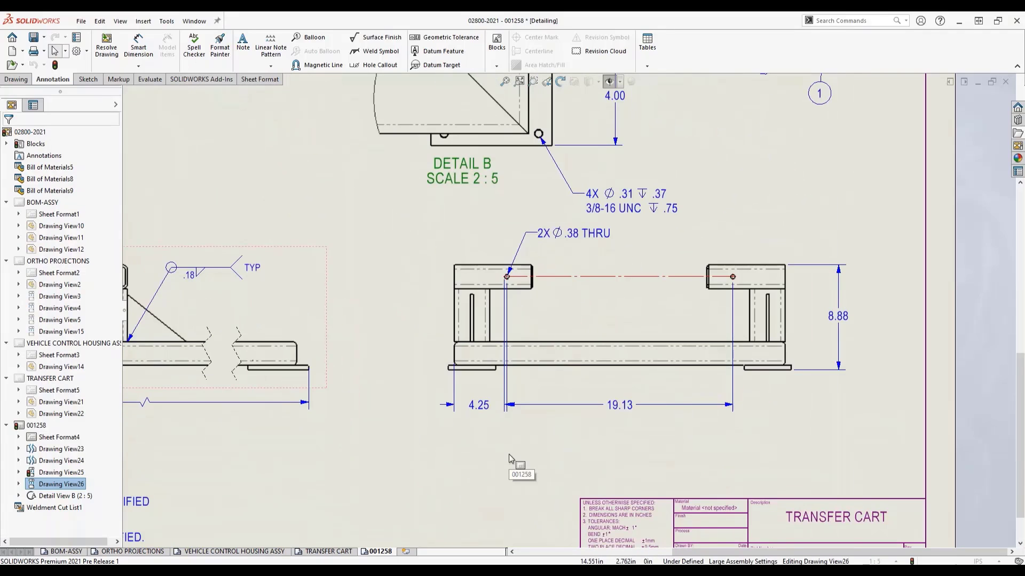
click(621, 406)
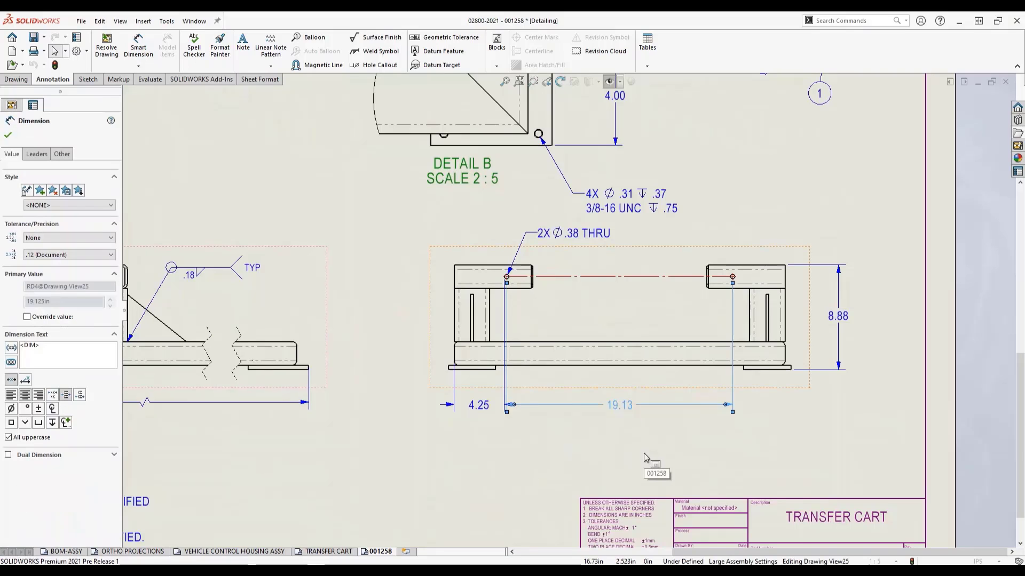
click(83, 238)
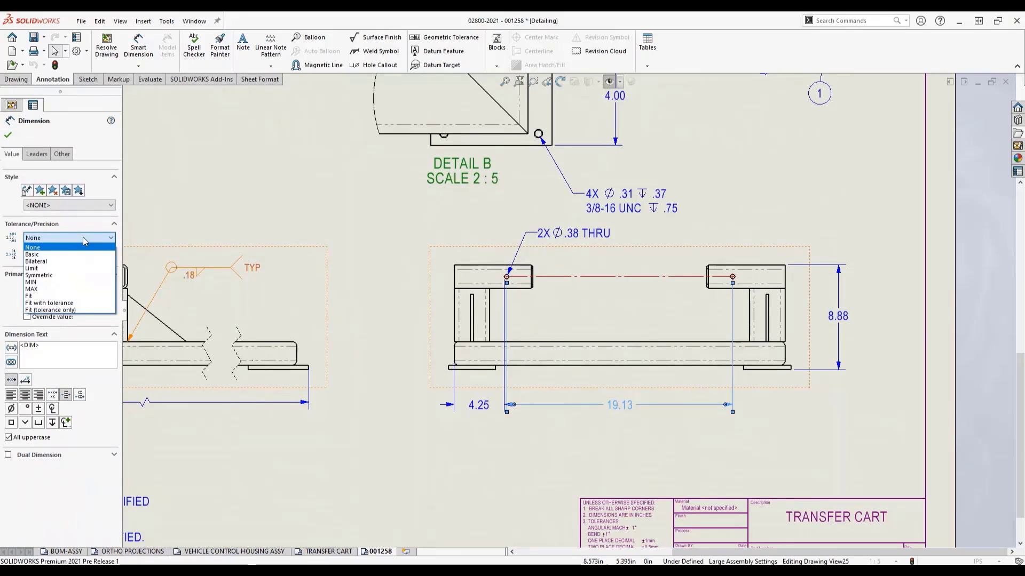
click(74, 246)
click(69, 256)
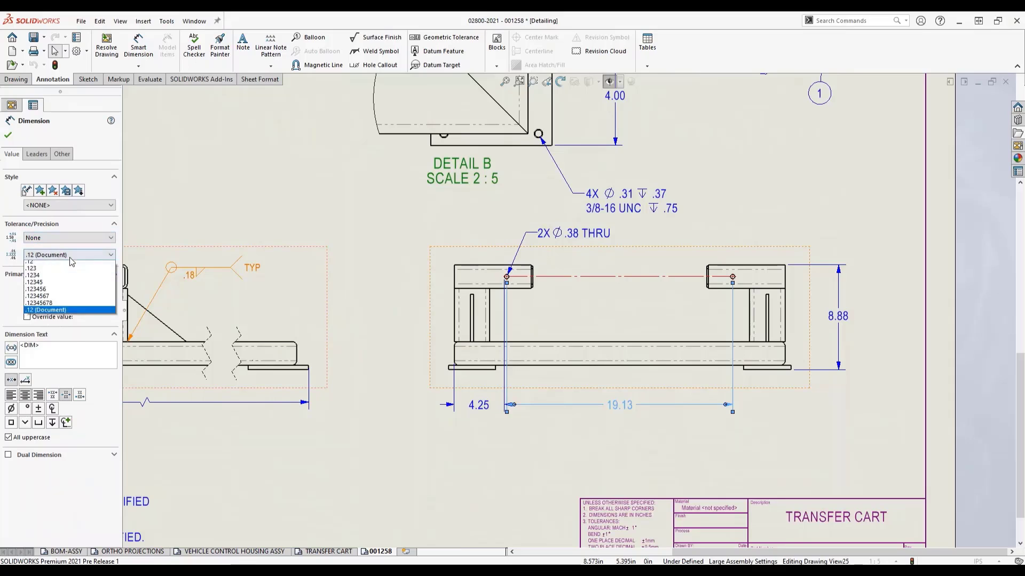
click(49, 285)
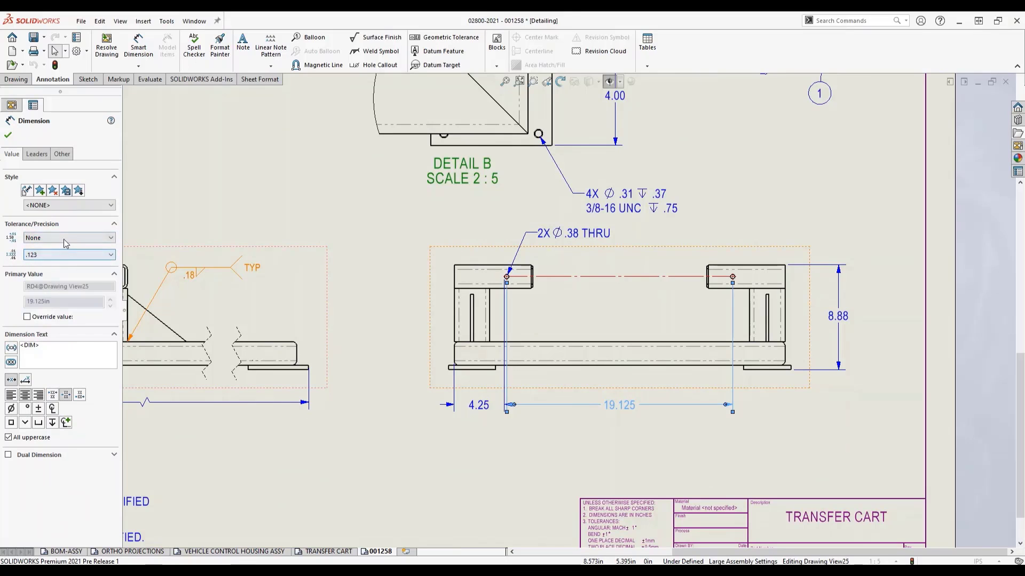
Add a symmetric ±.005 tolerance so the dimension reads 19.125±.005.
click(64, 238)
click(47, 276)
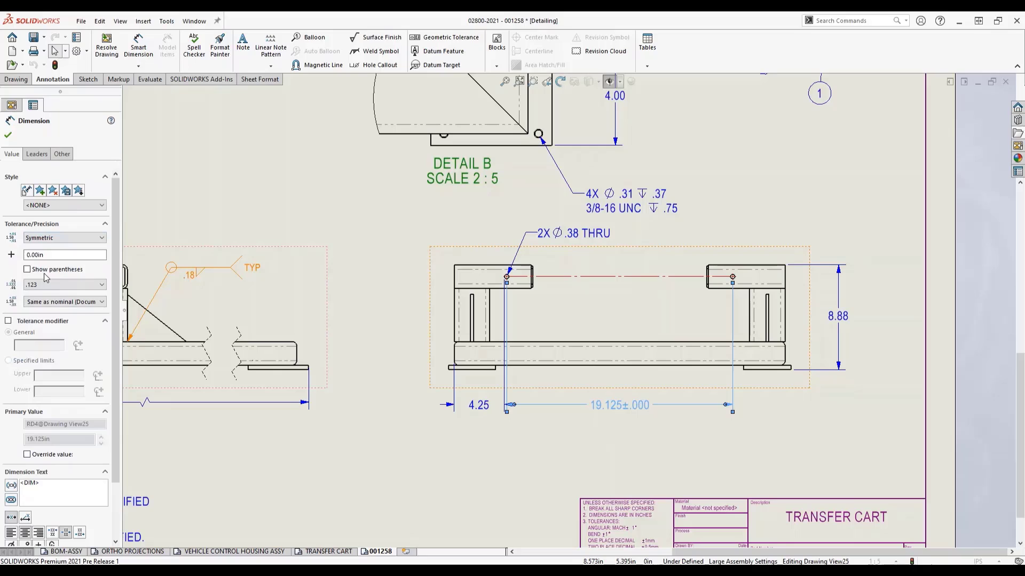
click(50, 255)
text(.)
click(8, 136)
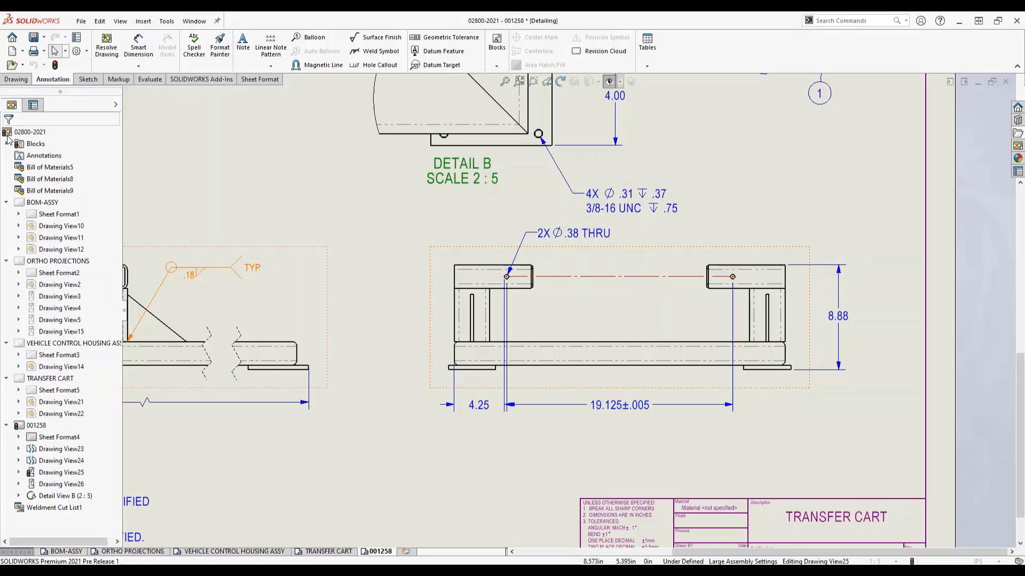
Make the 4.25 offset dimension measure from the arc centre, so it reads 4.44.
scroll(518, 422, down, 2)
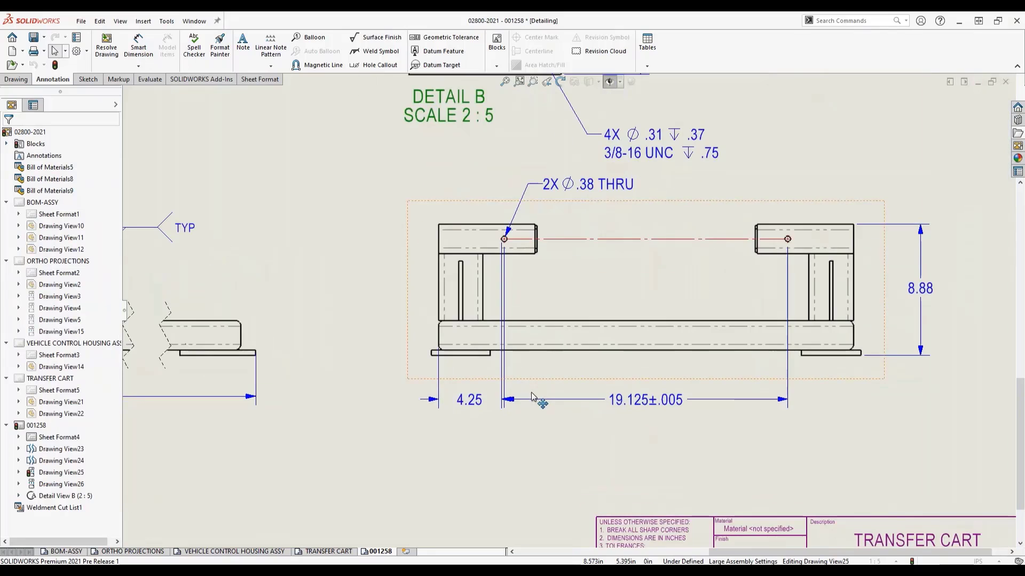
click(472, 398)
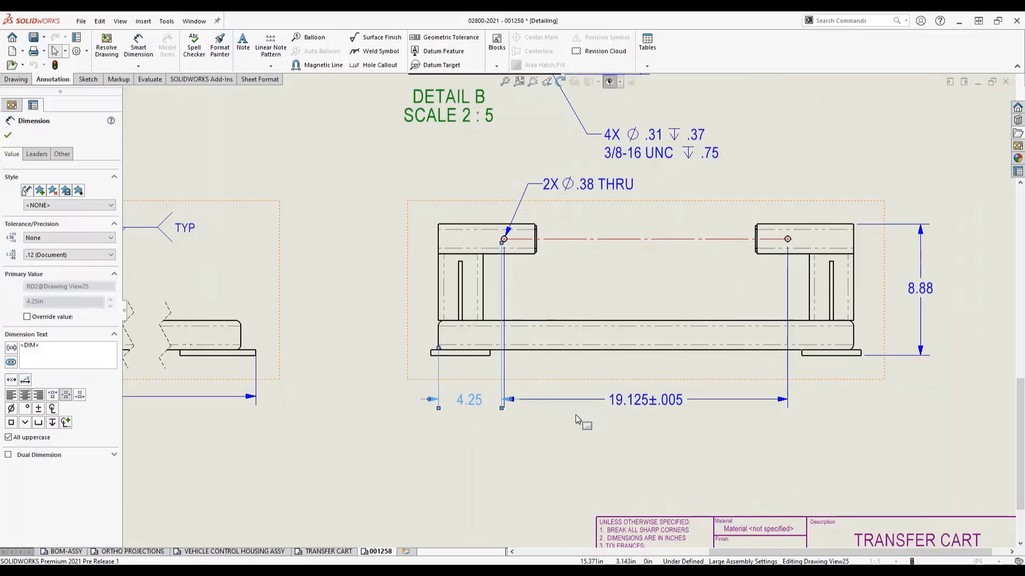
click(44, 155)
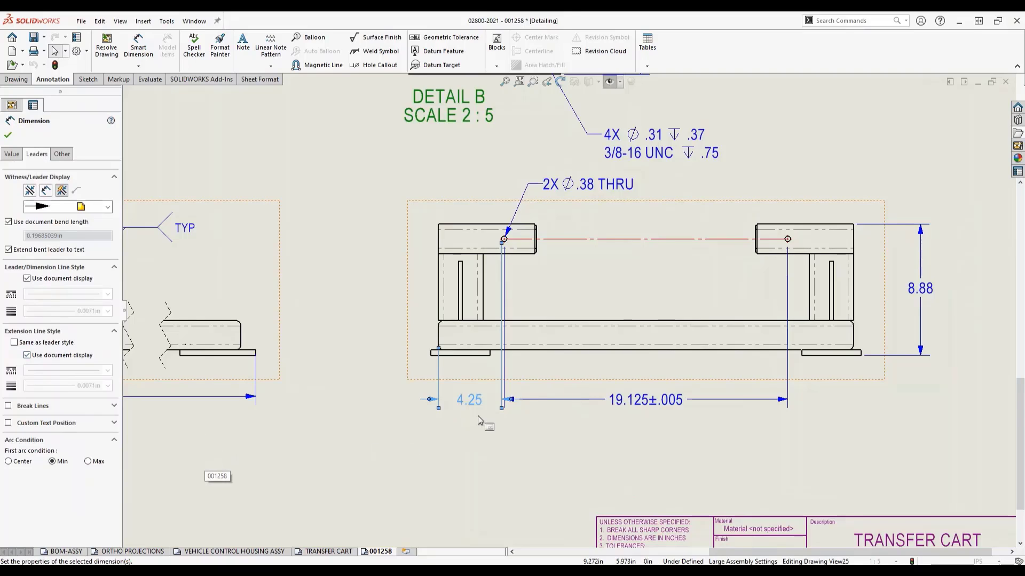
click(9, 462)
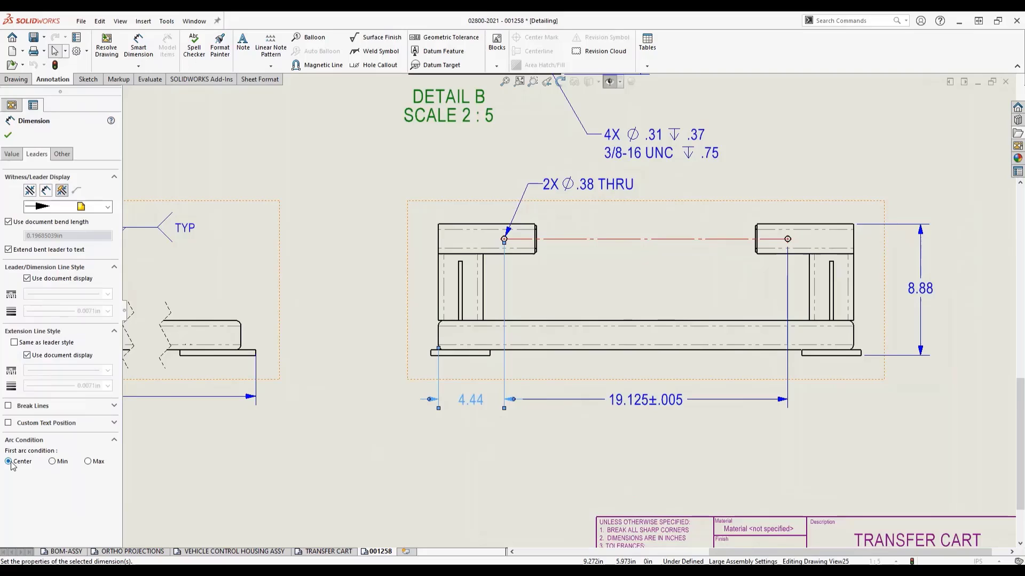
click(8, 137)
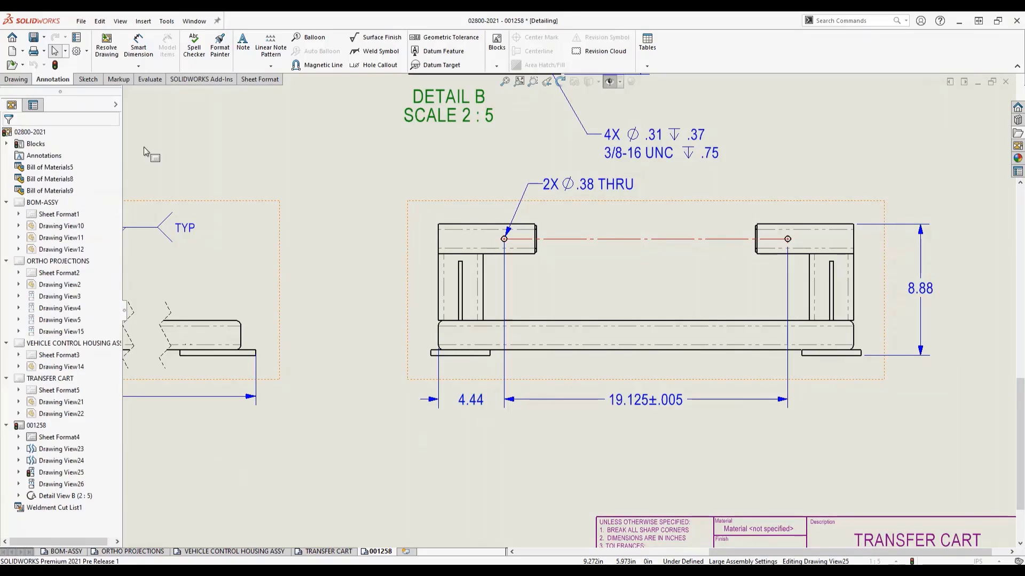
click(236, 145)
Zoom to fit the whole 001258 sheet and clear the selection.
key(f)
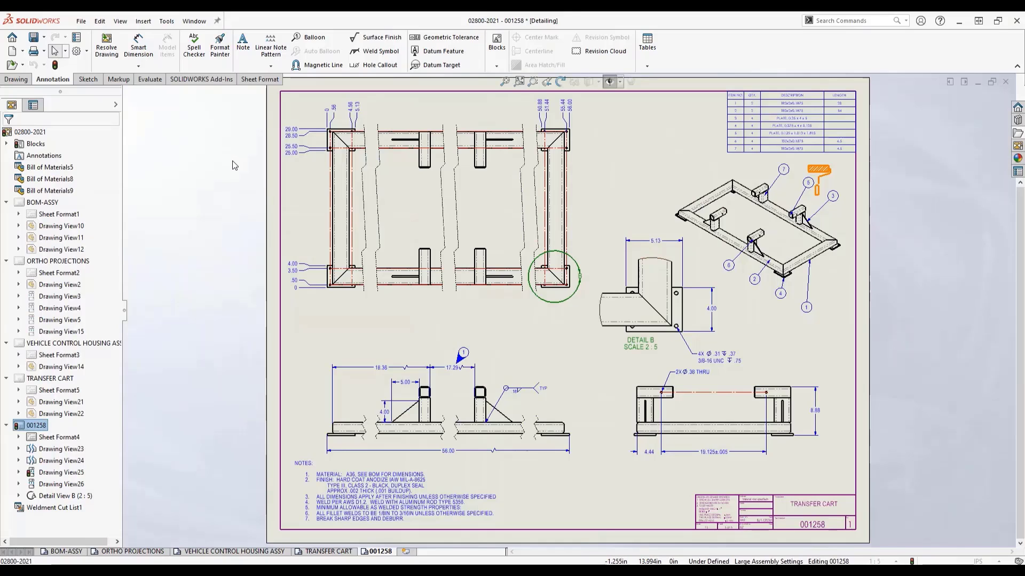
click(210, 225)
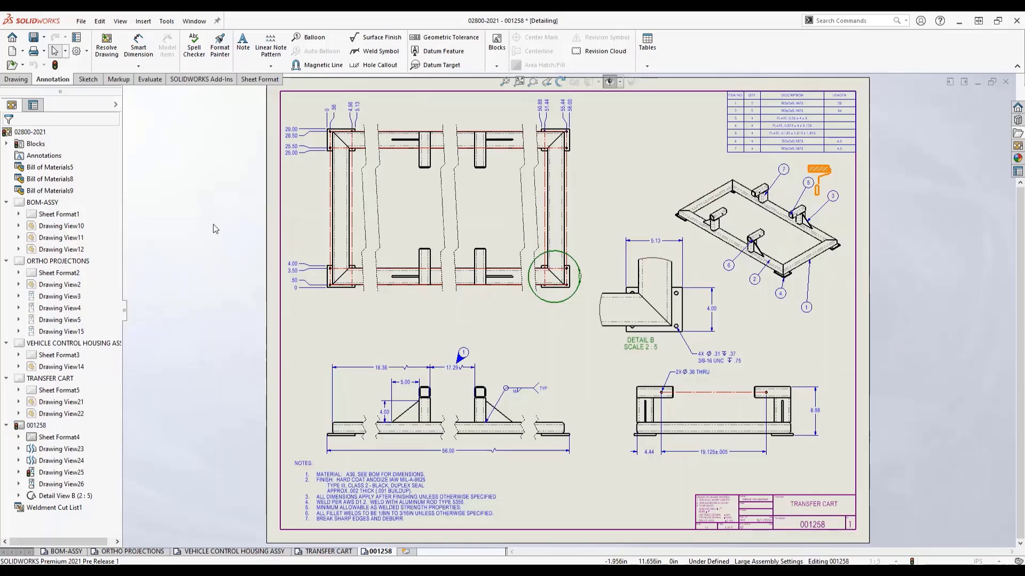